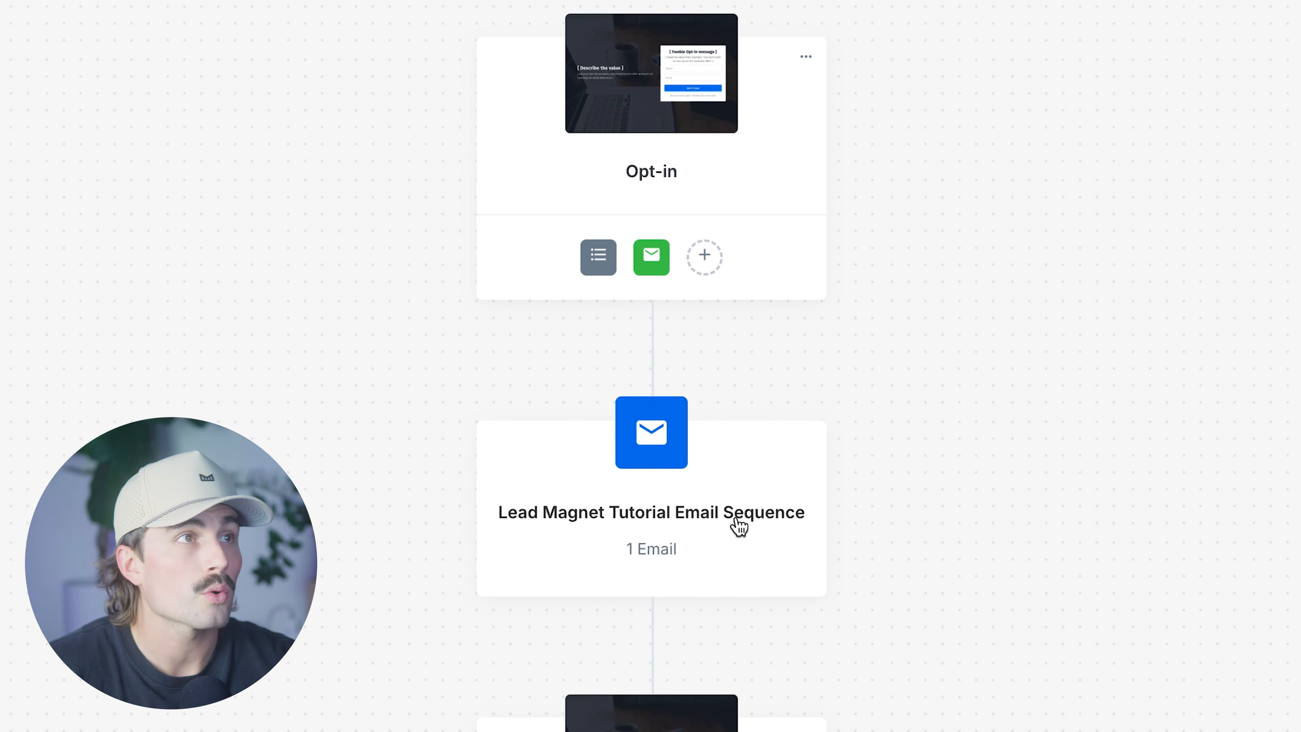
# Step: Open the Opt-in page of the Lead Magnet Tutorial funnel for editing
pyautogui.scroll(-5, 758, 533)
pyautogui.scroll(5, 694, 528)
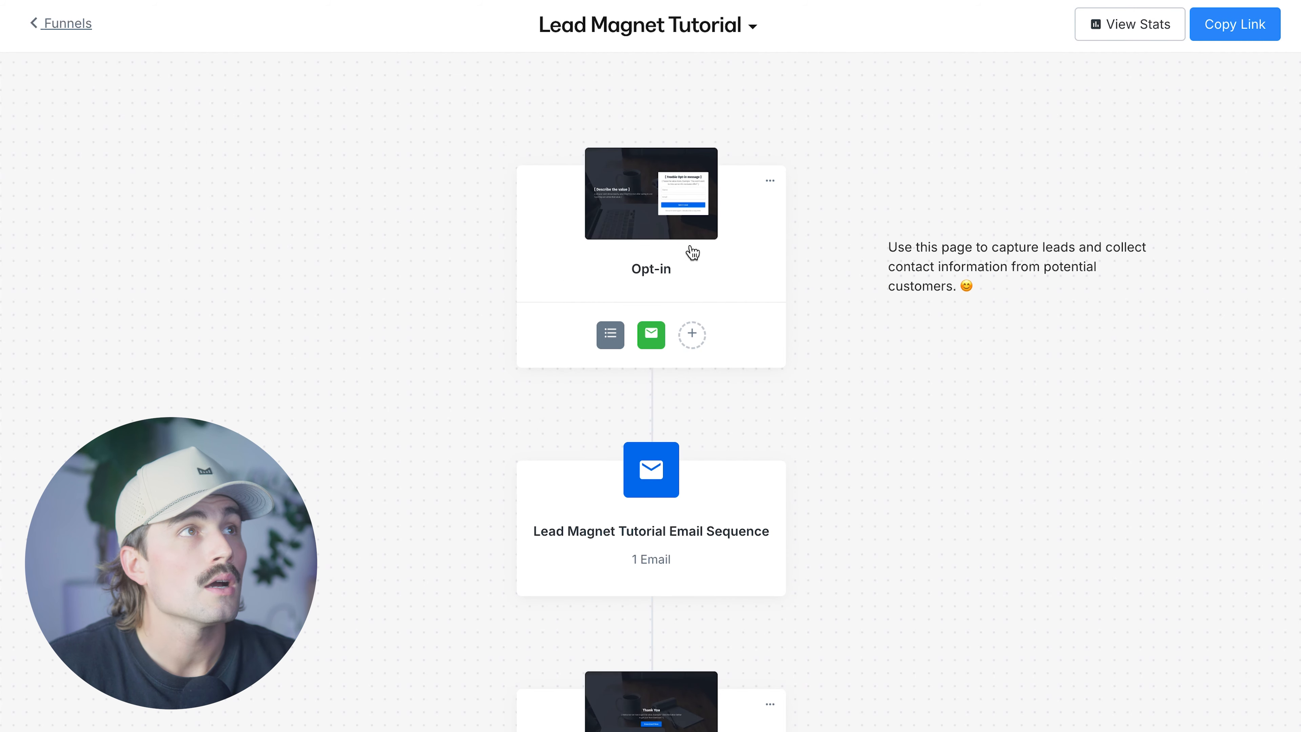
pyautogui.click(683, 283)
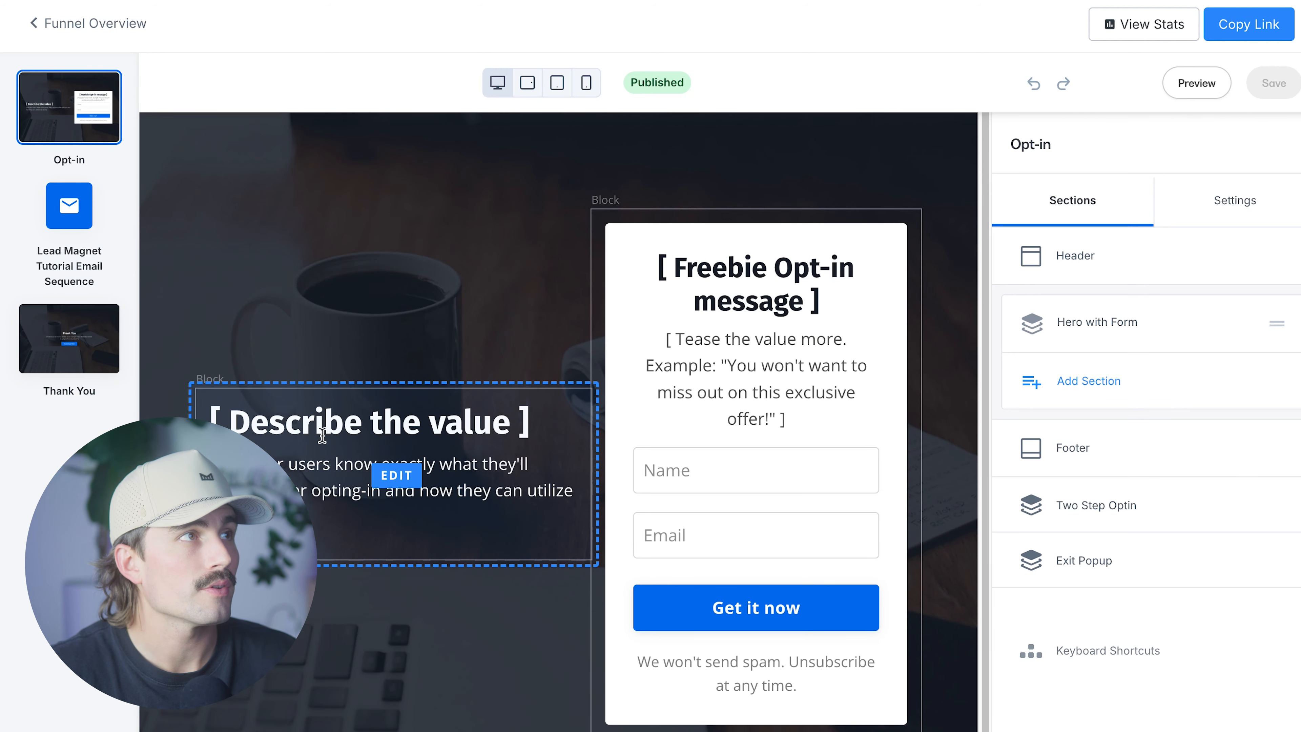
# Step: Replace the hero placeholders with the headline "Discover the 7 Secret Steps to Finally Losing That Stubborn 10 Pounds" and the science-backed guide description
pyautogui.click(317, 424)
pyautogui.tripleClick(317, 424)
pyautogui.click(317, 424)
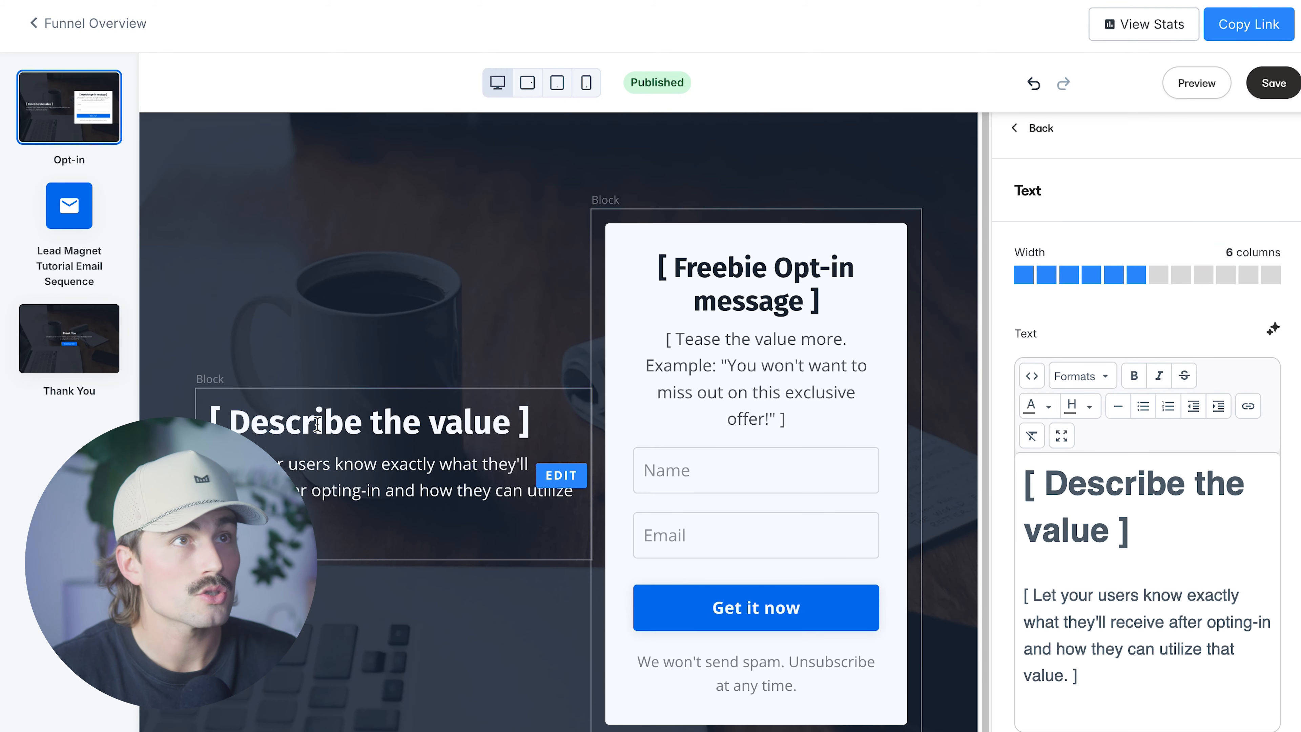
pyautogui.tripleClick(1006, 474)
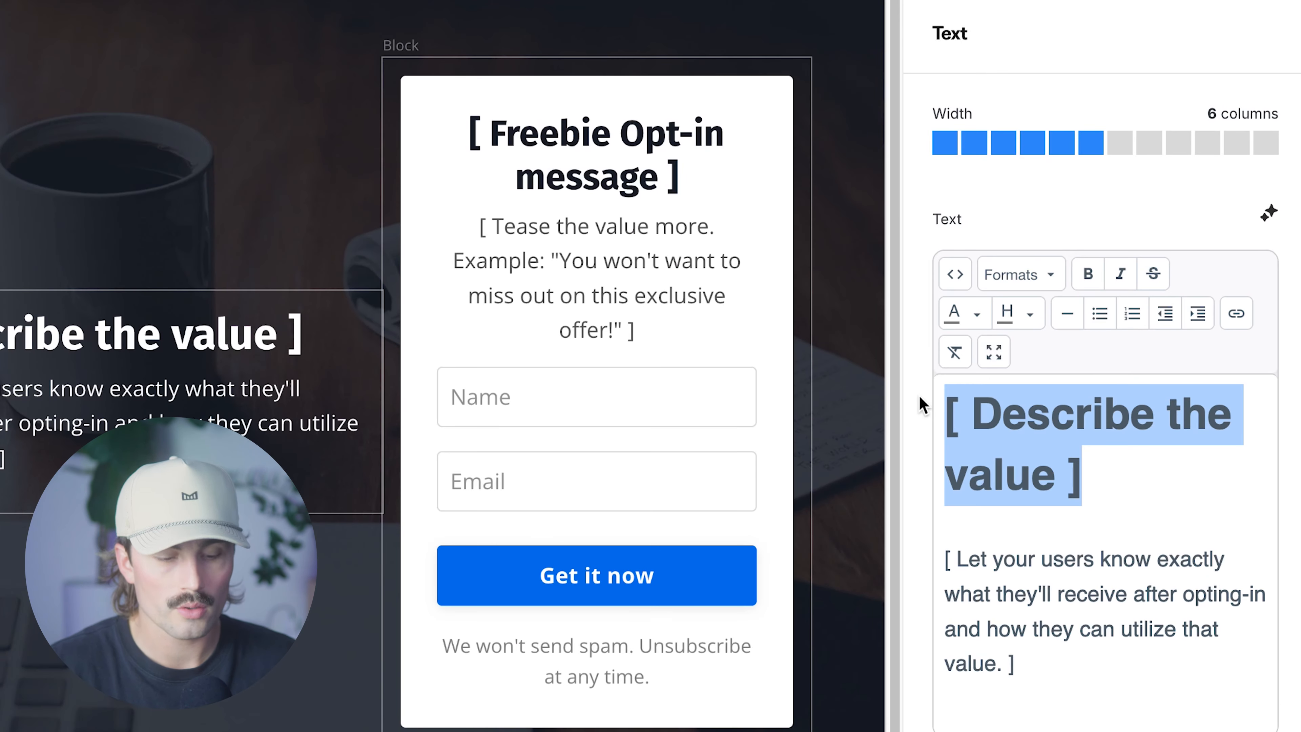
pyautogui.hotkey('ctrl', 'v')
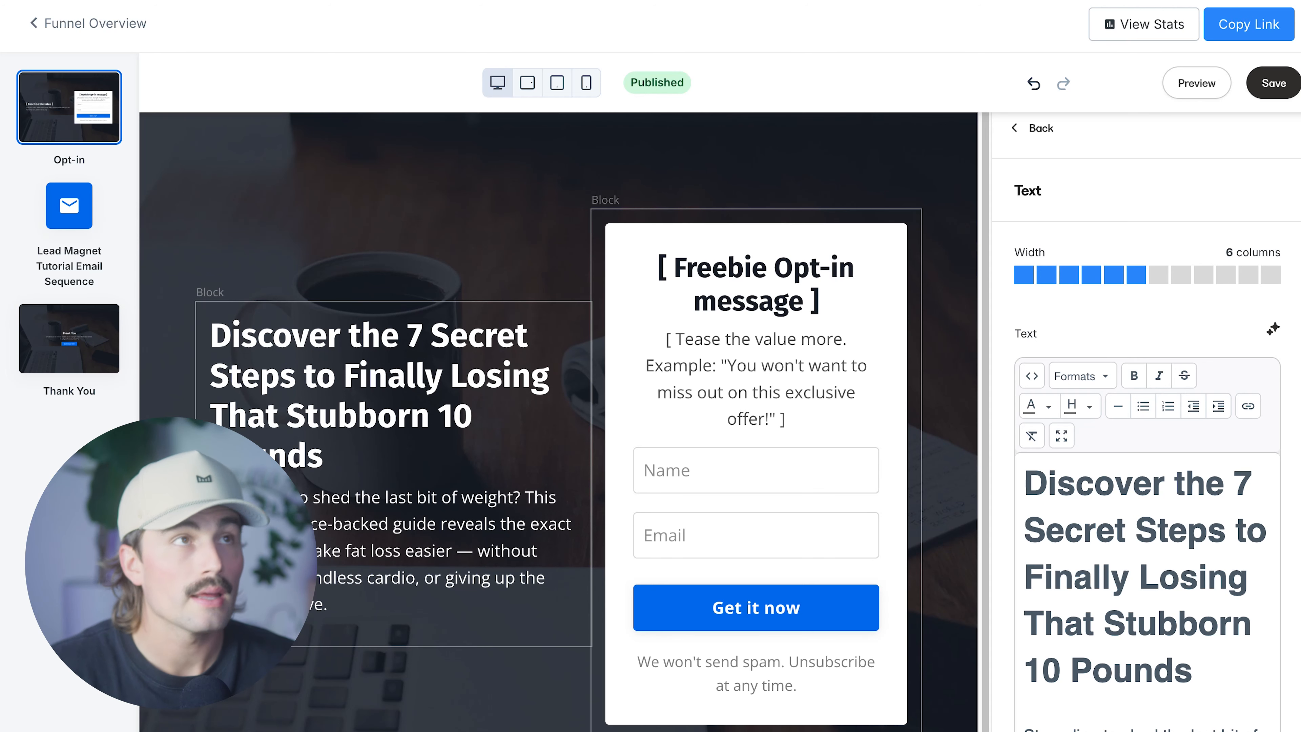
# Step: Change the form heading to "7 Secret Steps" and its text to the "A simple, no-BS guide to drop the last 10 pounds" description
pyautogui.click(715, 288)
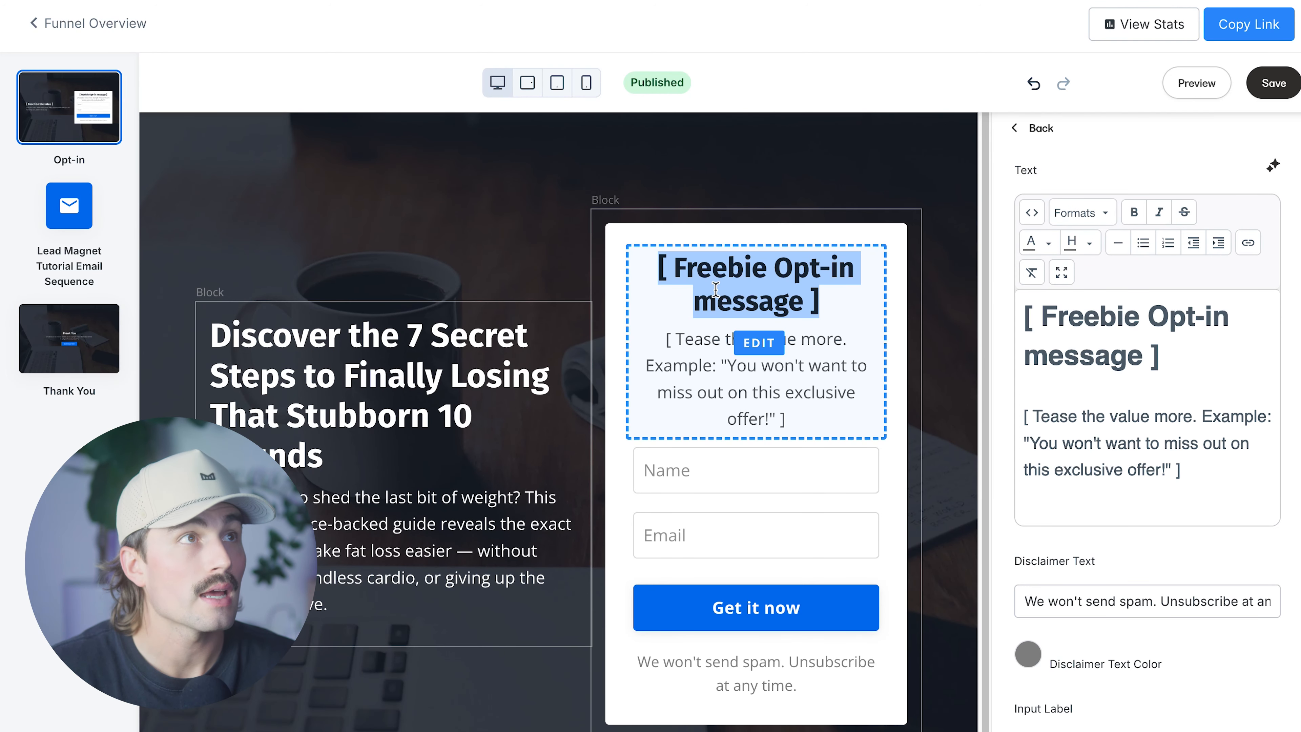
pyautogui.hotkey('ctrl', 'v')
pyautogui.tripleClick(1052, 379)
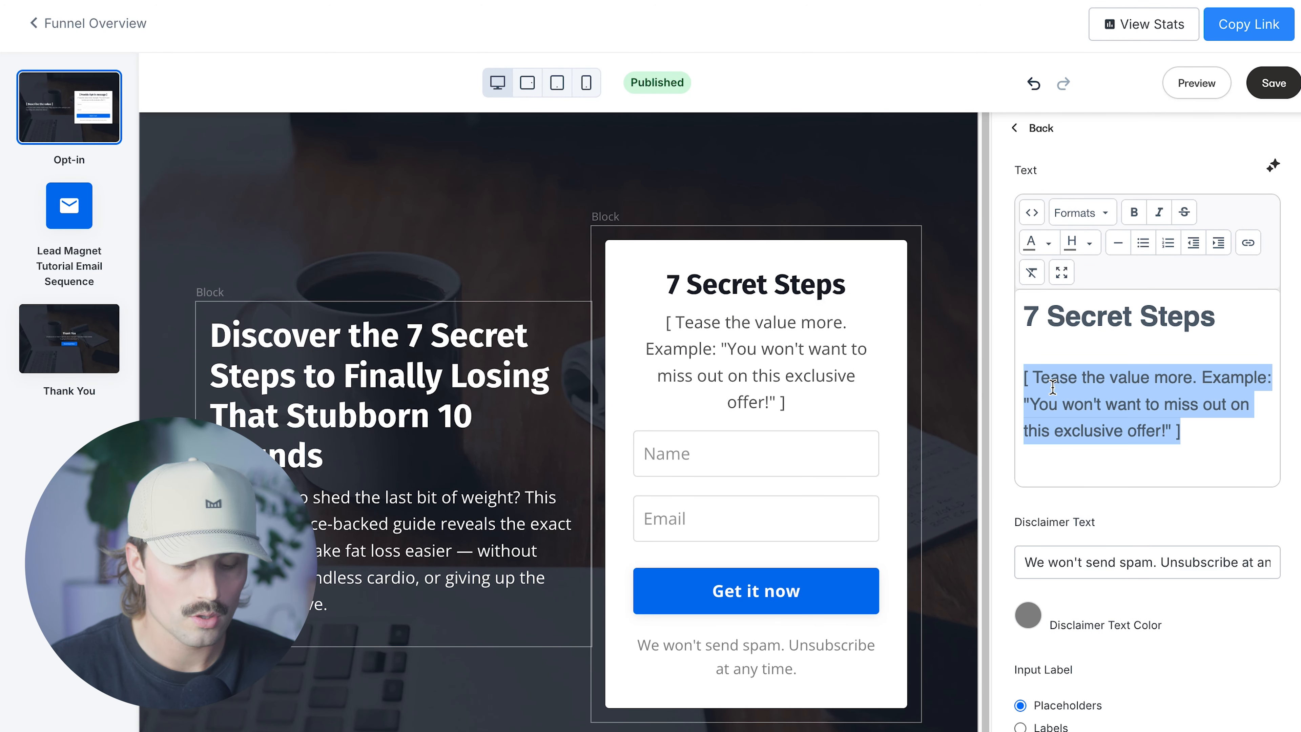
pyautogui.hotkey('ctrl', 'v')
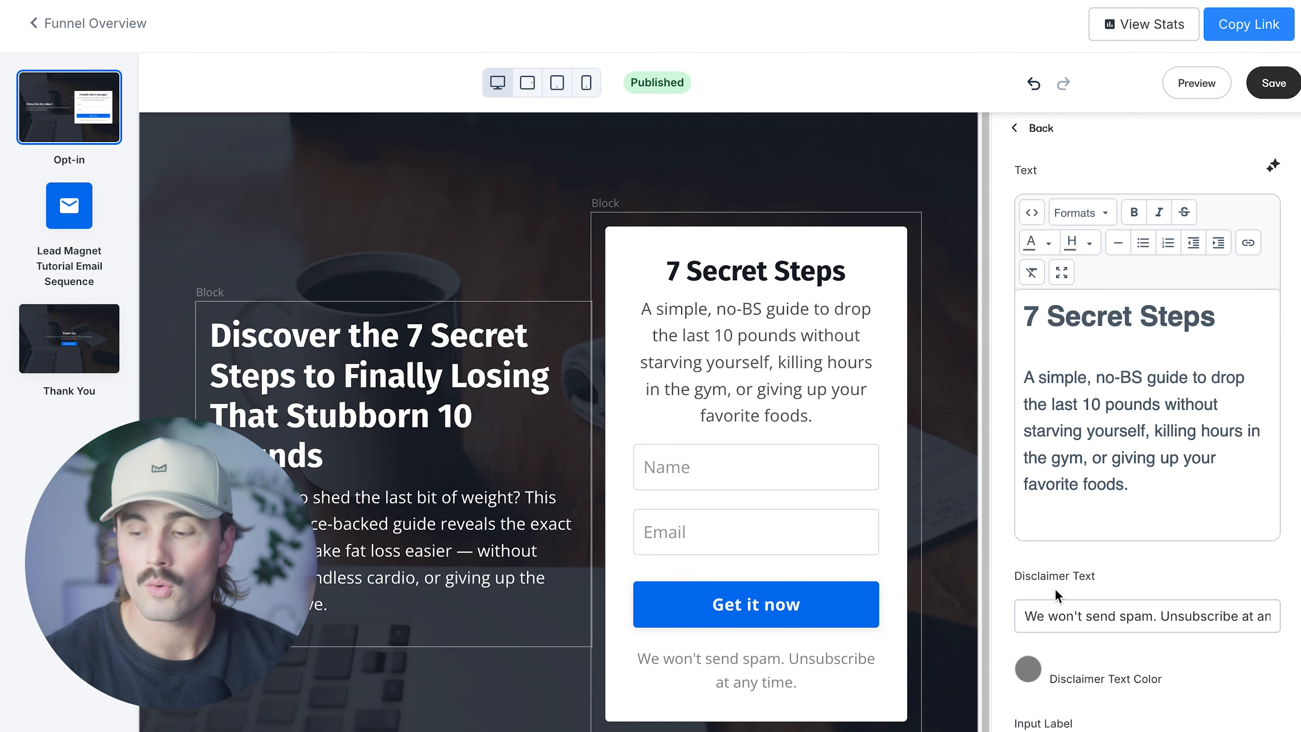
pyautogui.press('F11')
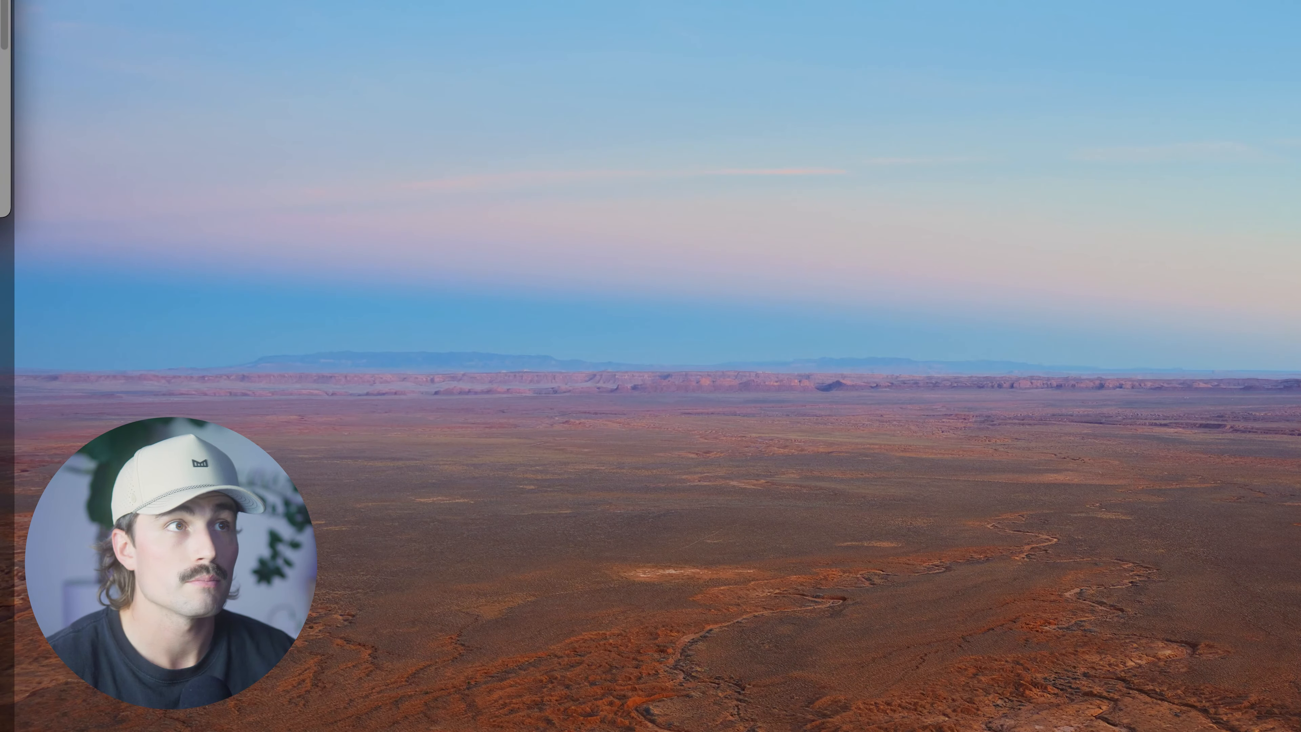
pyautogui.press('F11')
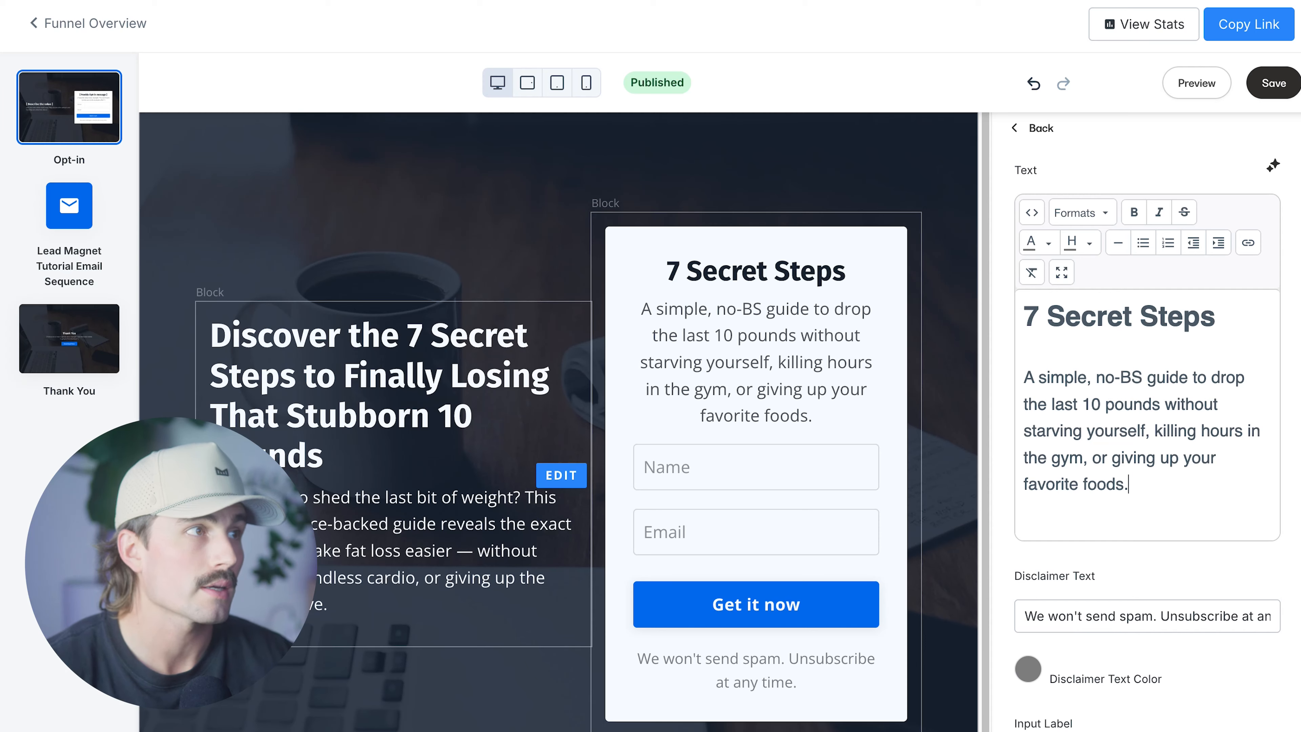
# Step: Open the background settings of the Hero with Form section
pyautogui.tripleClick(416, 208)
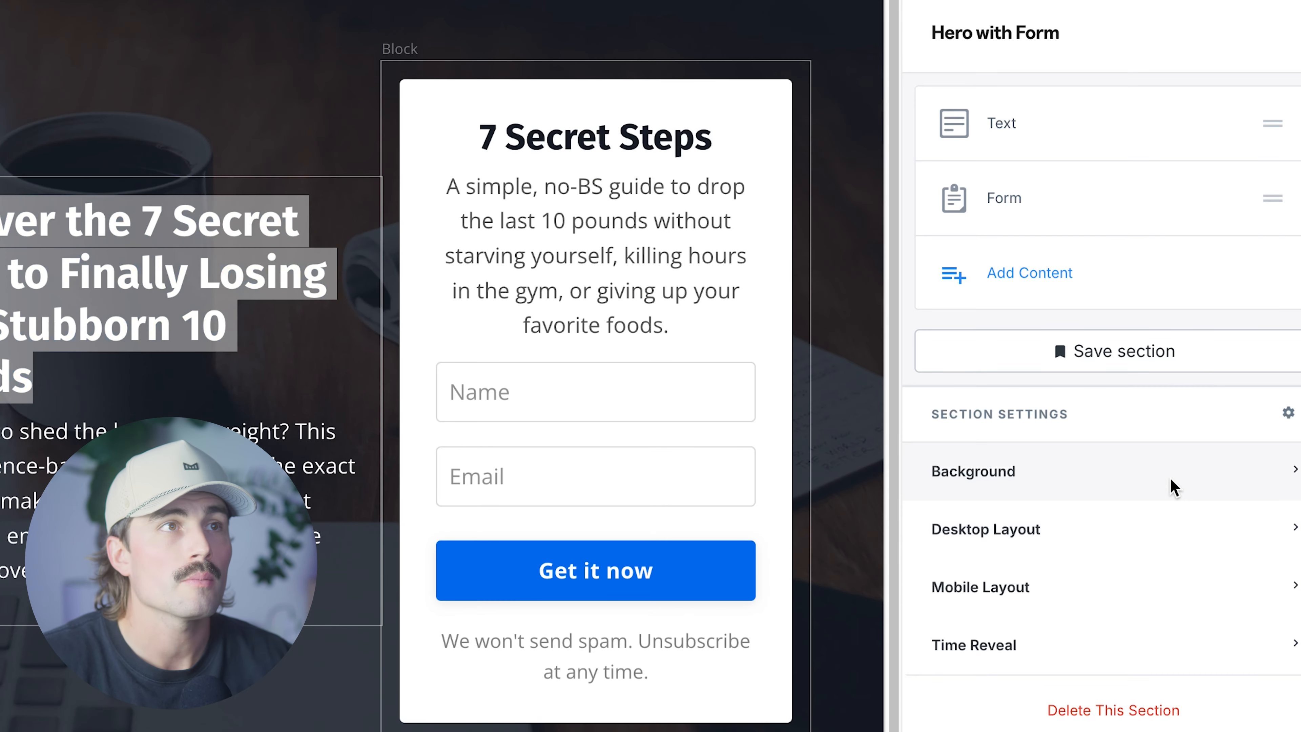
pyautogui.click(1199, 536)
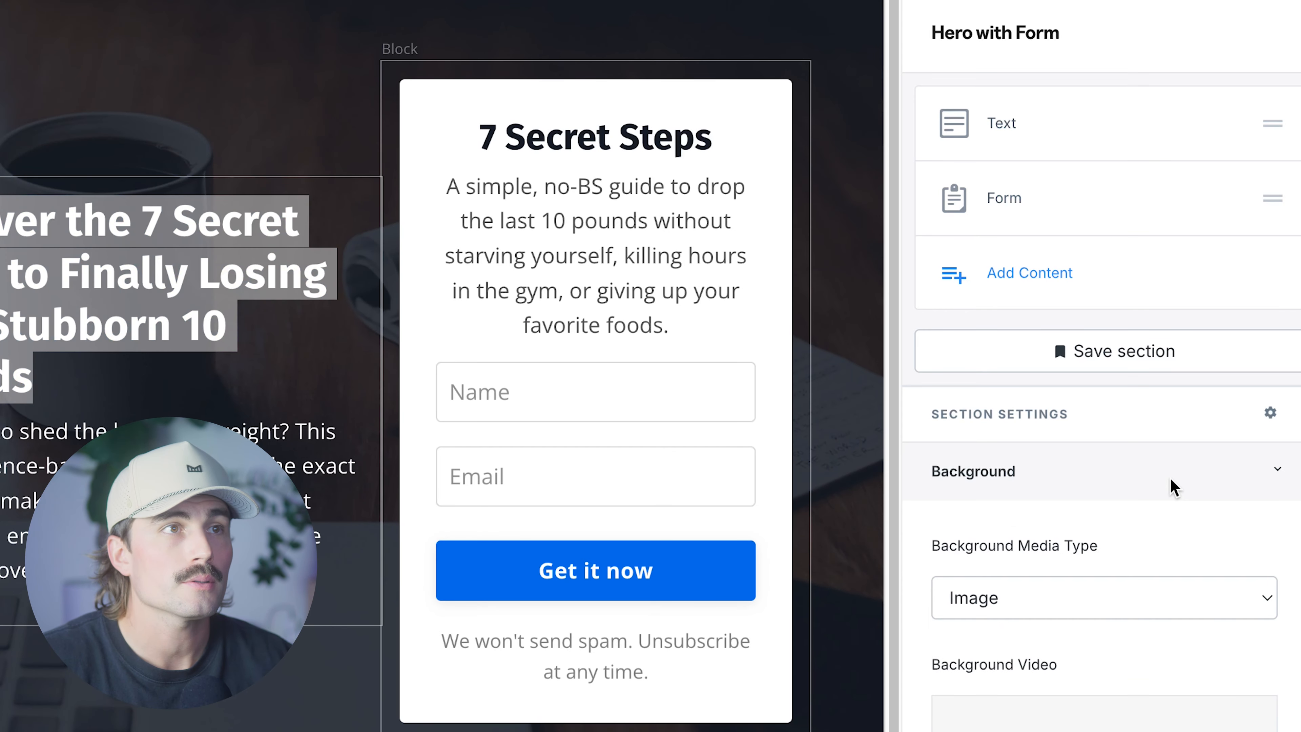
pyautogui.scroll(-5, 1199, 538)
pyautogui.click(1126, 284)
pyautogui.click(1085, 172)
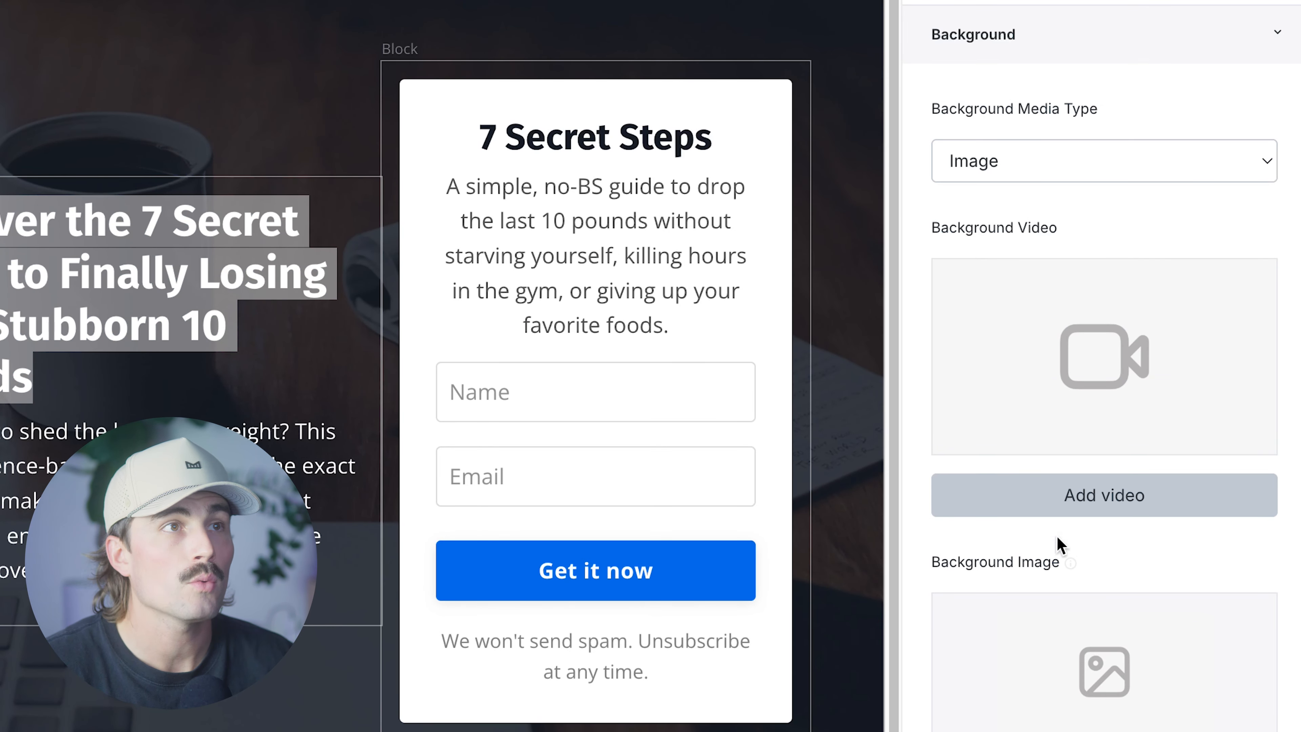
pyautogui.scroll(-1, 1051, 538)
pyautogui.scroll(1, 1050, 479)
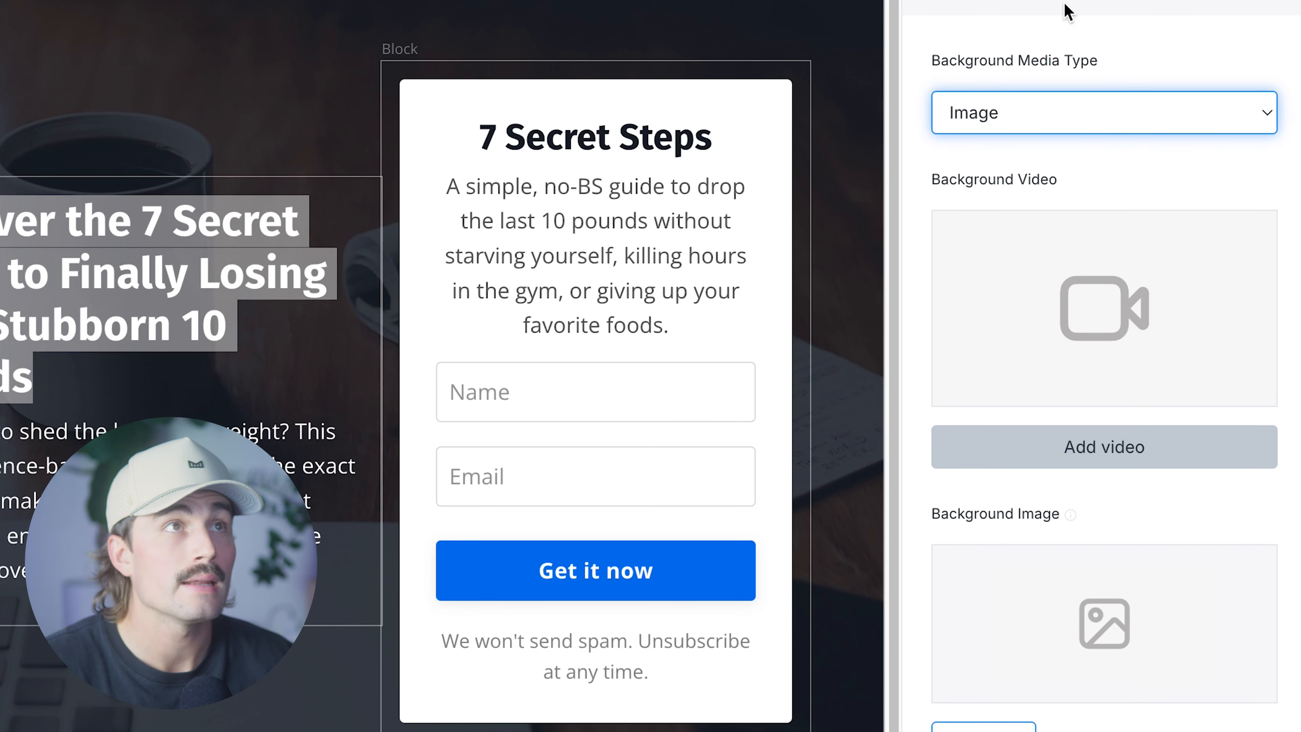
# Step: Try the None background media type on the hero section and set it back to Image
pyautogui.click(1071, 119)
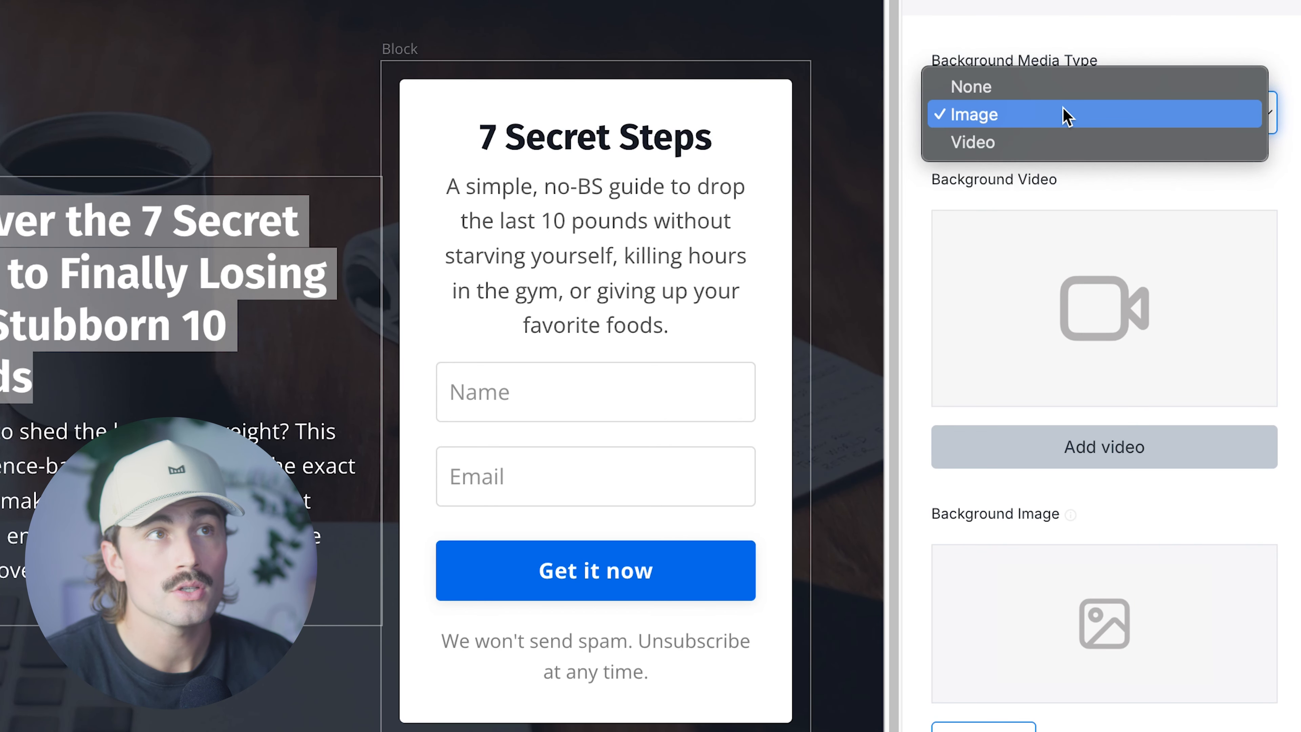
pyautogui.click(1050, 81)
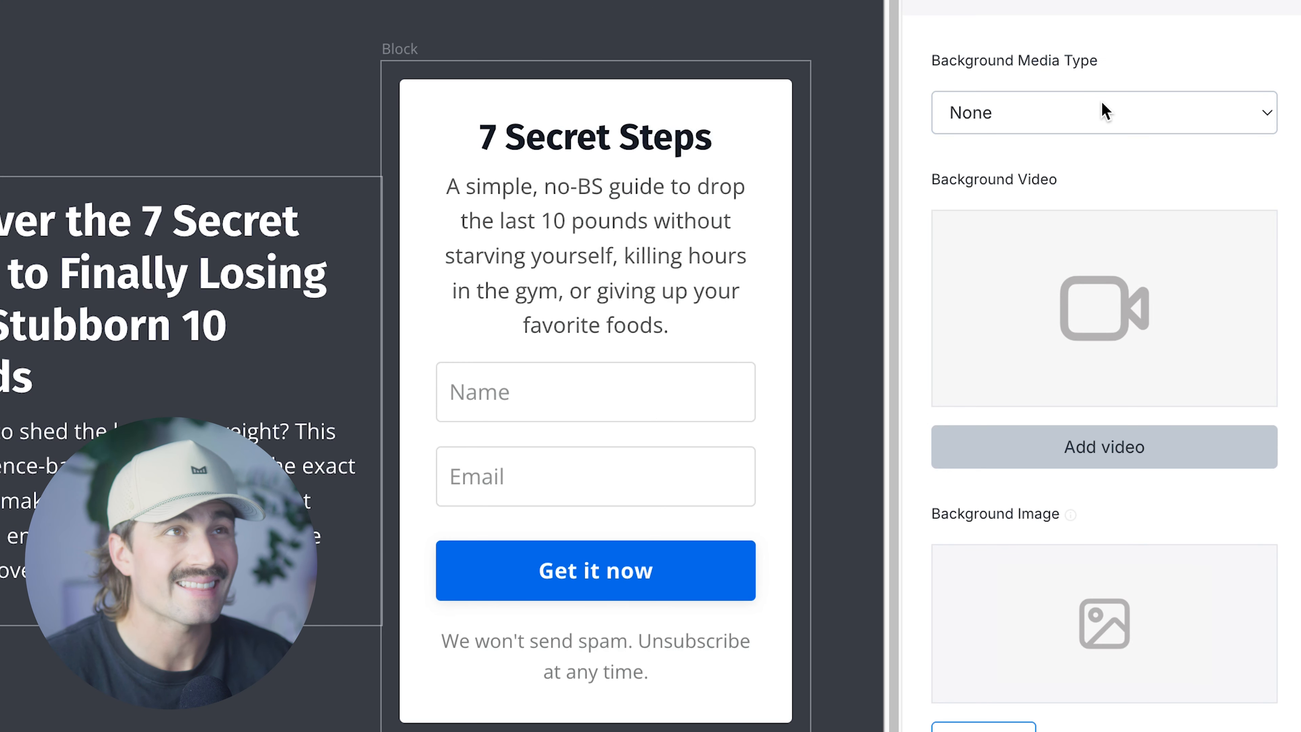
pyautogui.click(1064, 119)
pyautogui.click(1064, 143)
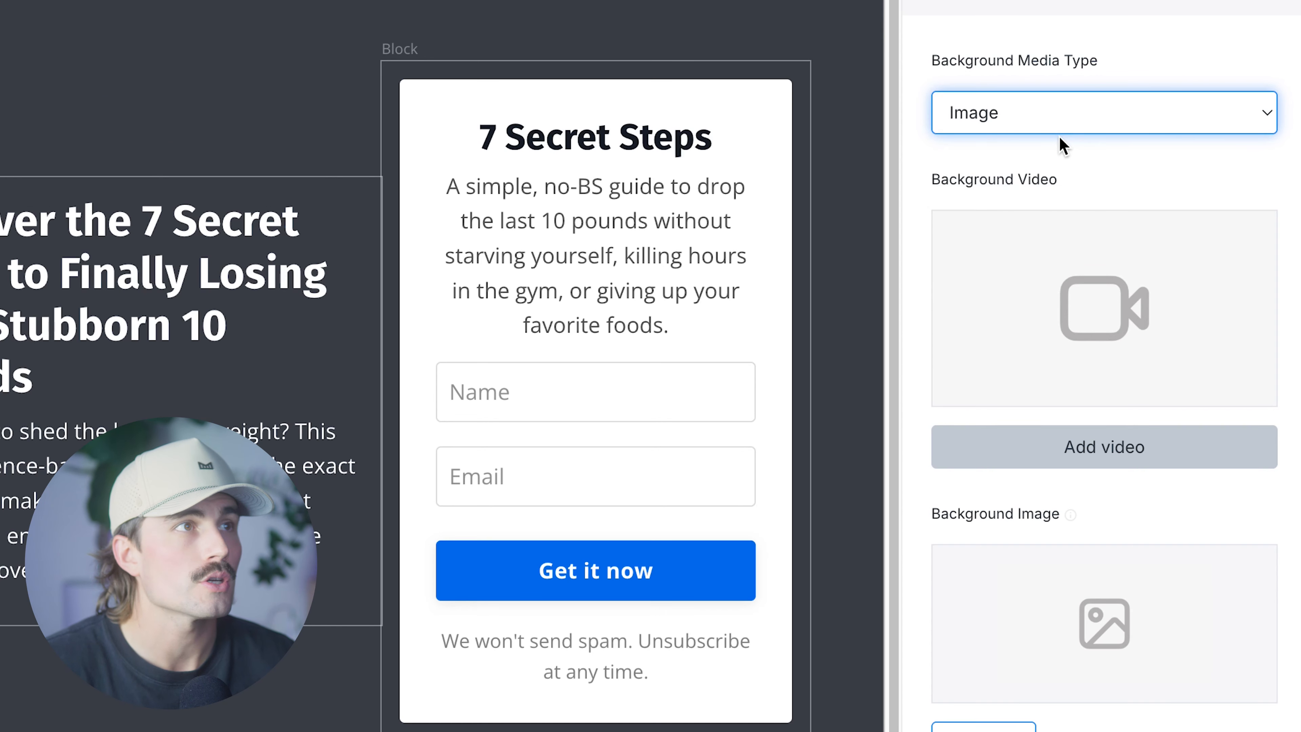
# Step: Upload FRUIT.png as the hero section's background image, keeping the uncropped picture
pyautogui.scroll(-5, 1232, 643)
pyautogui.scroll(1, 1032, 495)
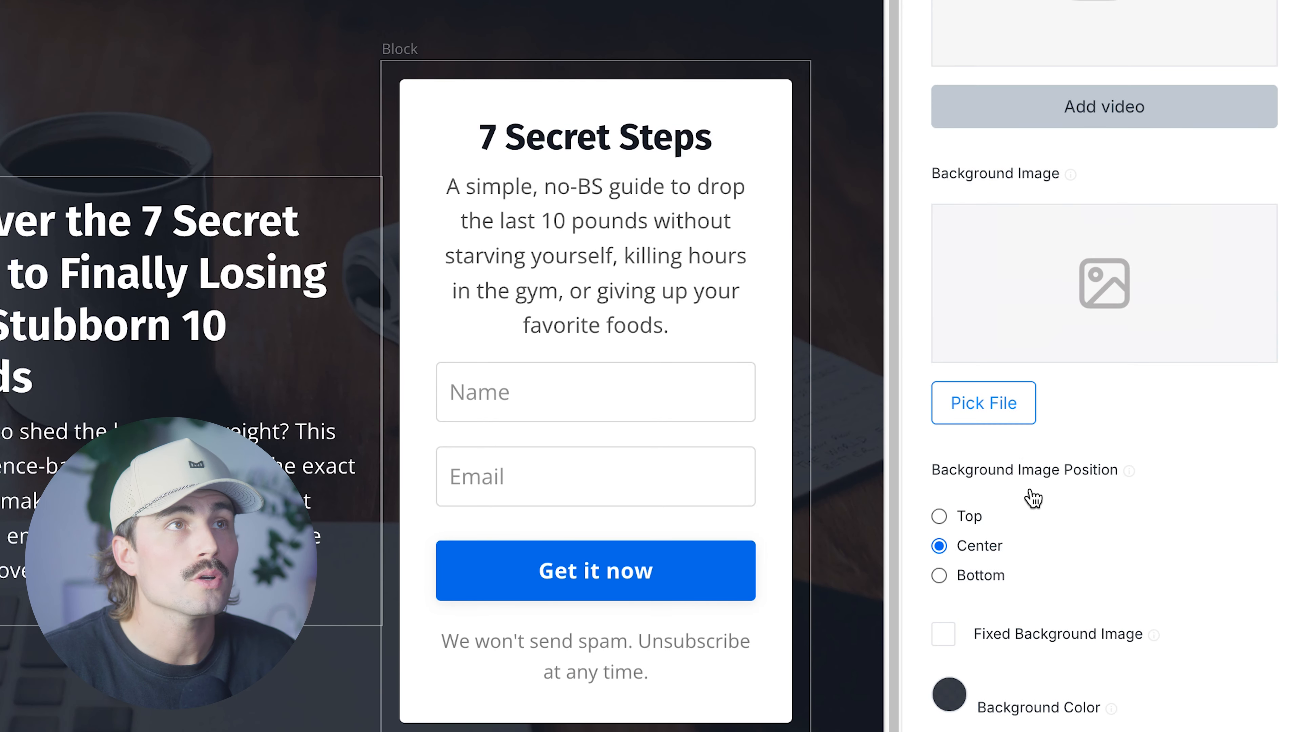
pyautogui.click(998, 410)
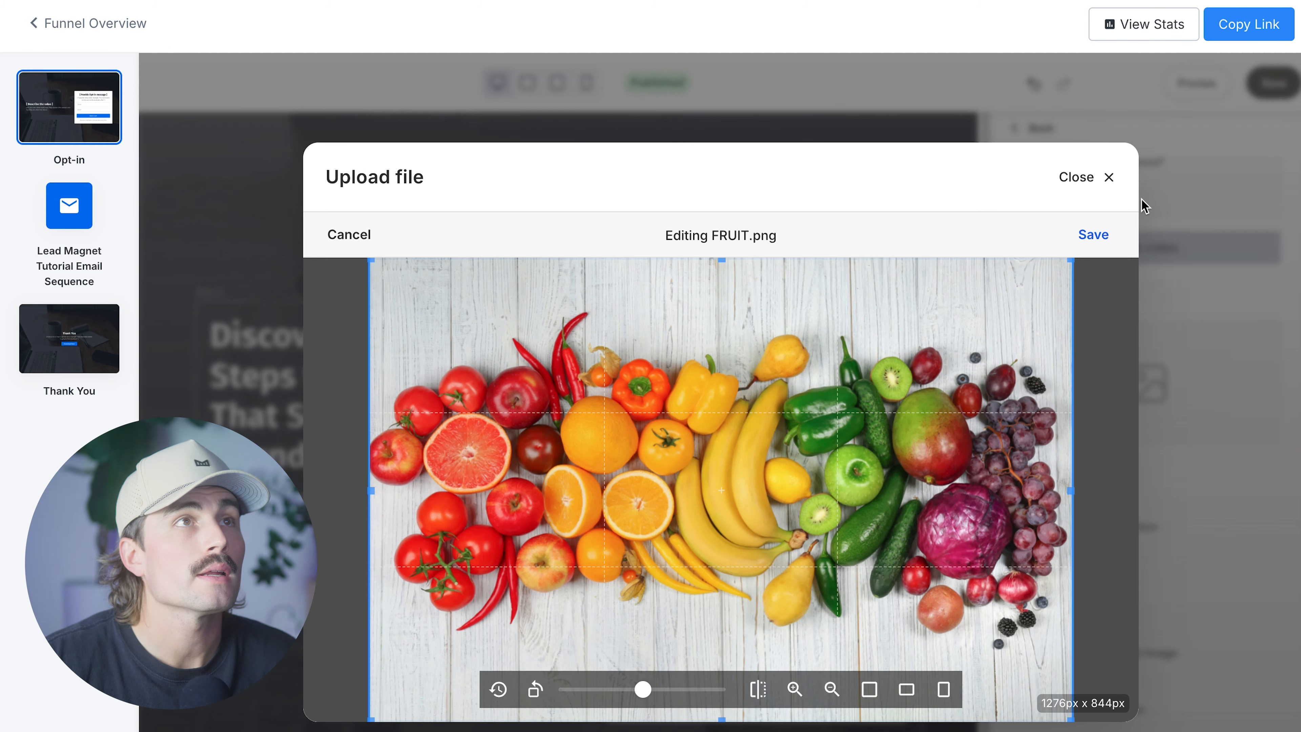
pyautogui.click(1101, 231)
pyautogui.click(371, 701)
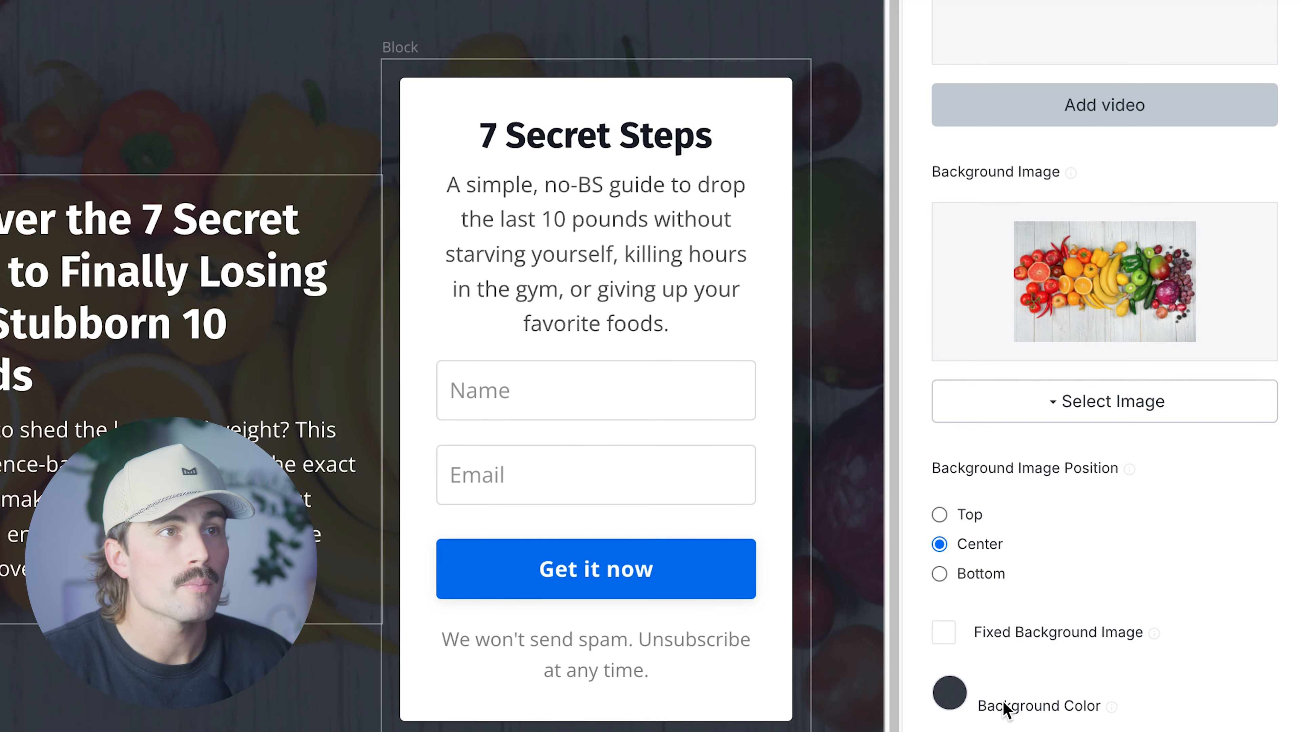
# Step: Lower the opacity of the hero section's background color to reveal the fruit image, and save the Opt-in page
pyautogui.scroll(-2, 1068, 705)
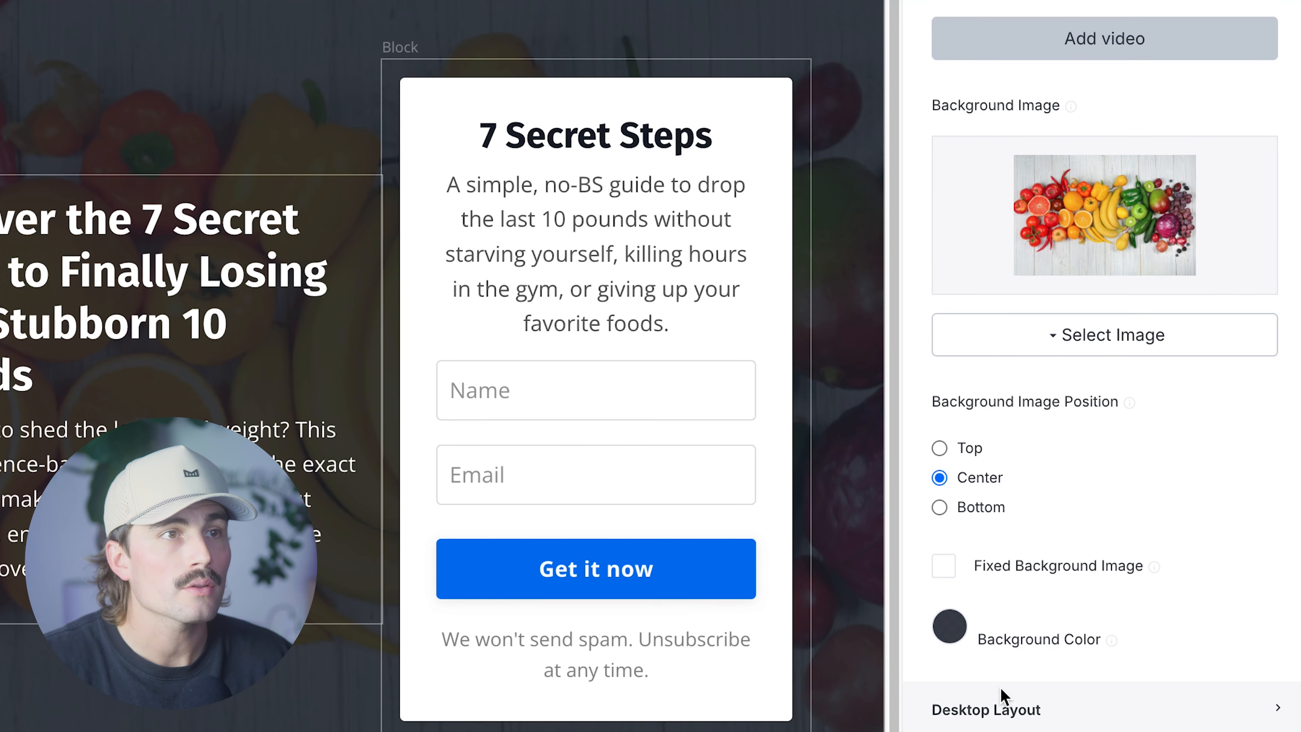
pyautogui.click(949, 628)
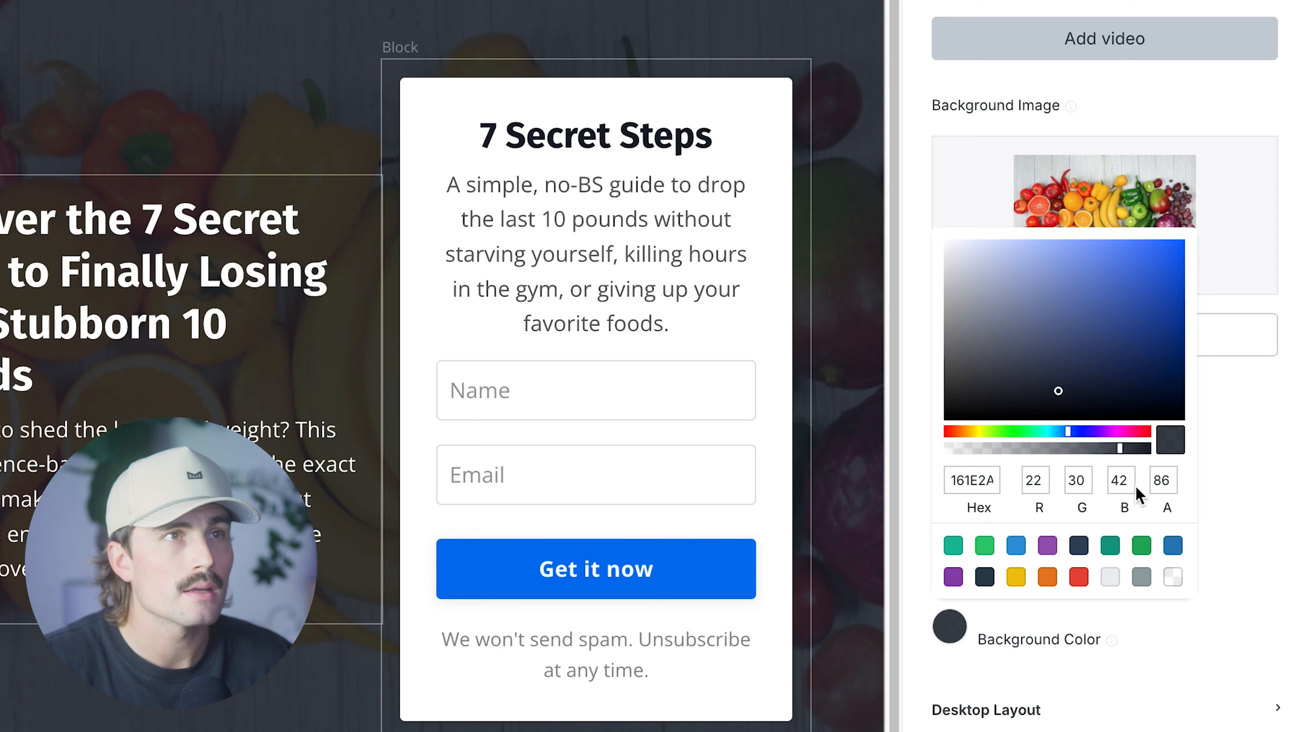
pyautogui.click(984, 545)
pyautogui.click(981, 449)
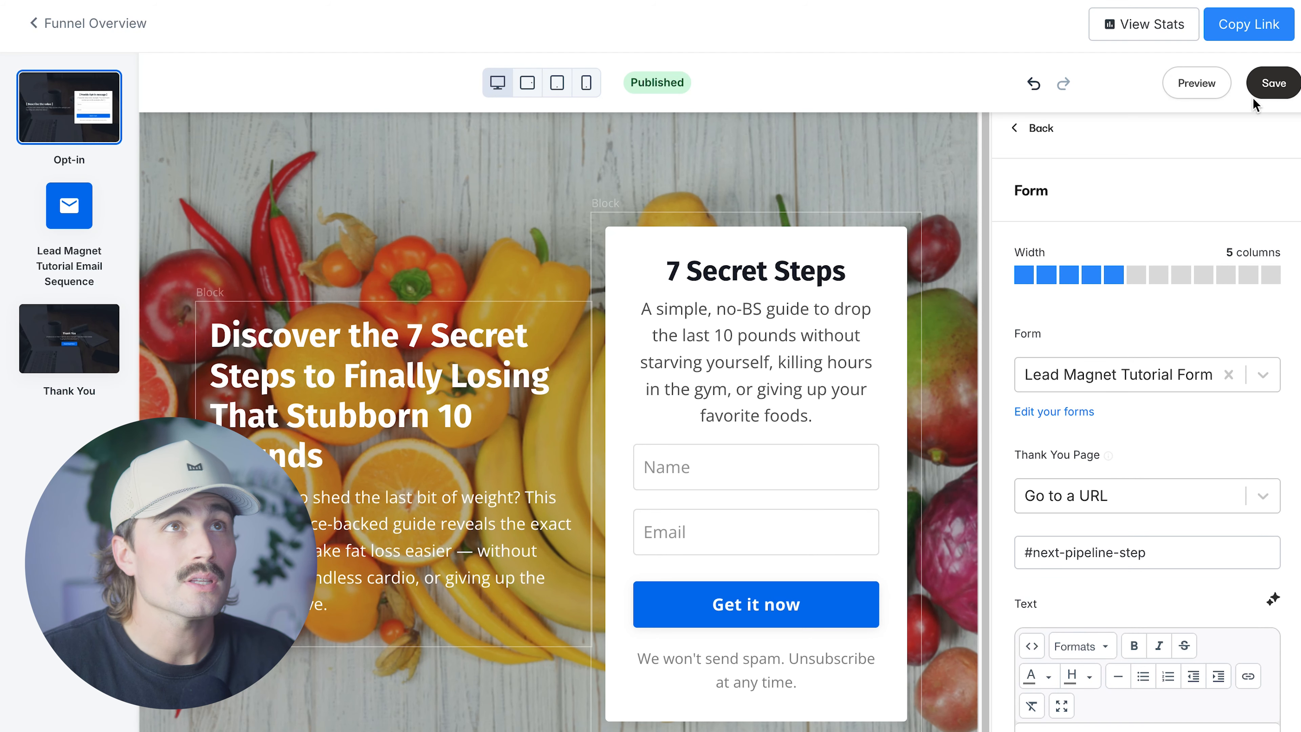
pyautogui.click(1269, 81)
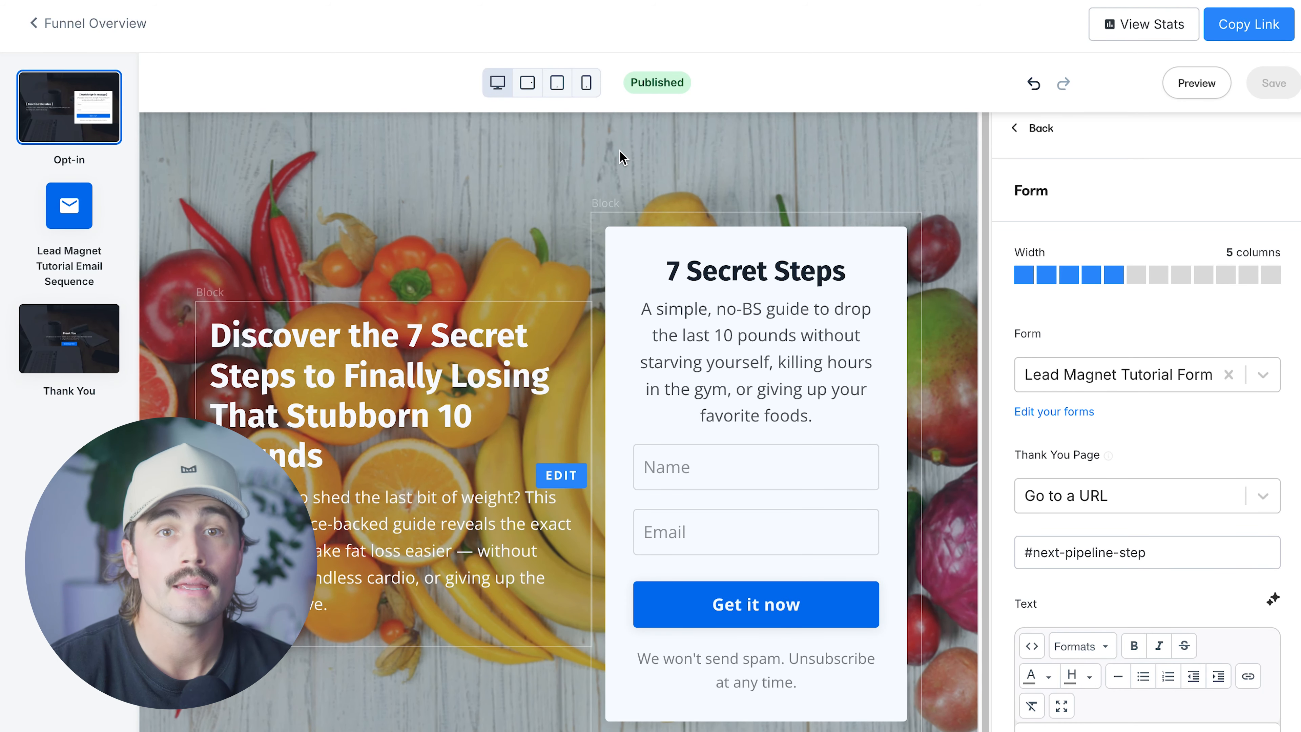
# Step: Check the Opt-in page layout at landscape tablet, portrait tablet and phone sizes, and return to the desktop view
pyautogui.click(530, 85)
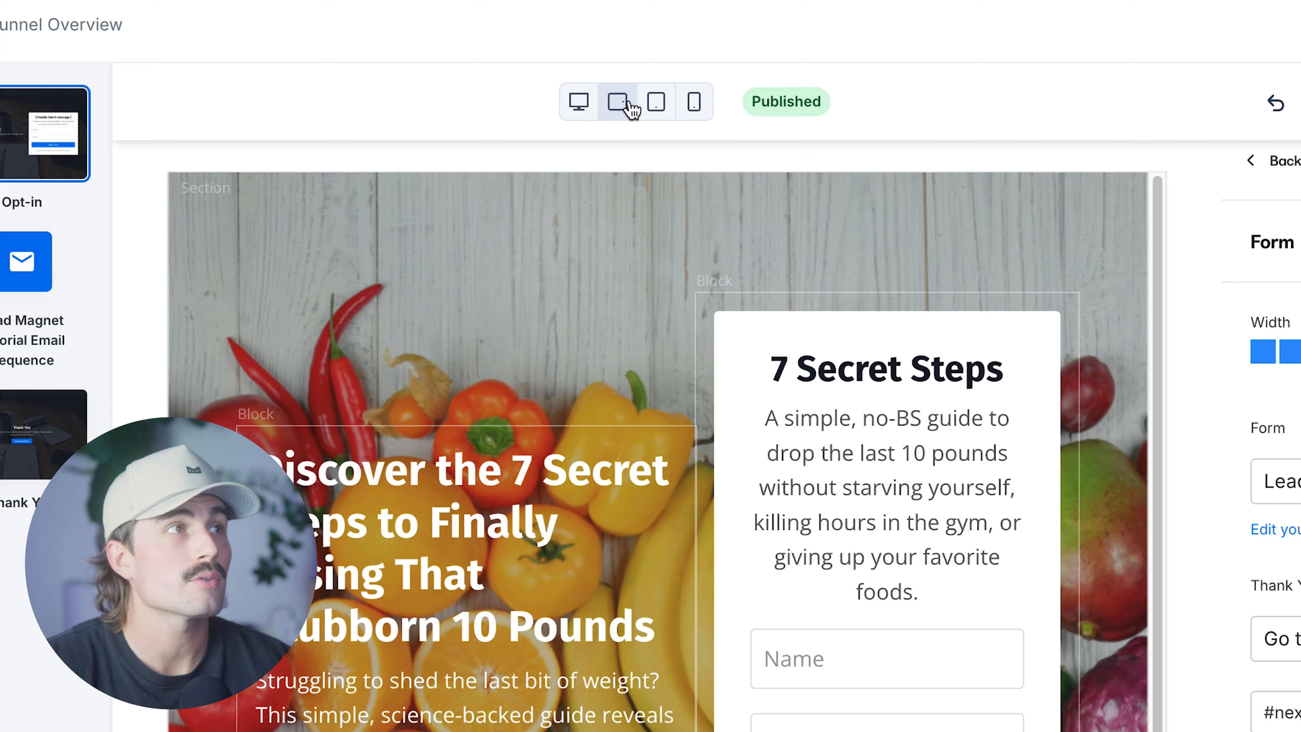
pyautogui.click(589, 106)
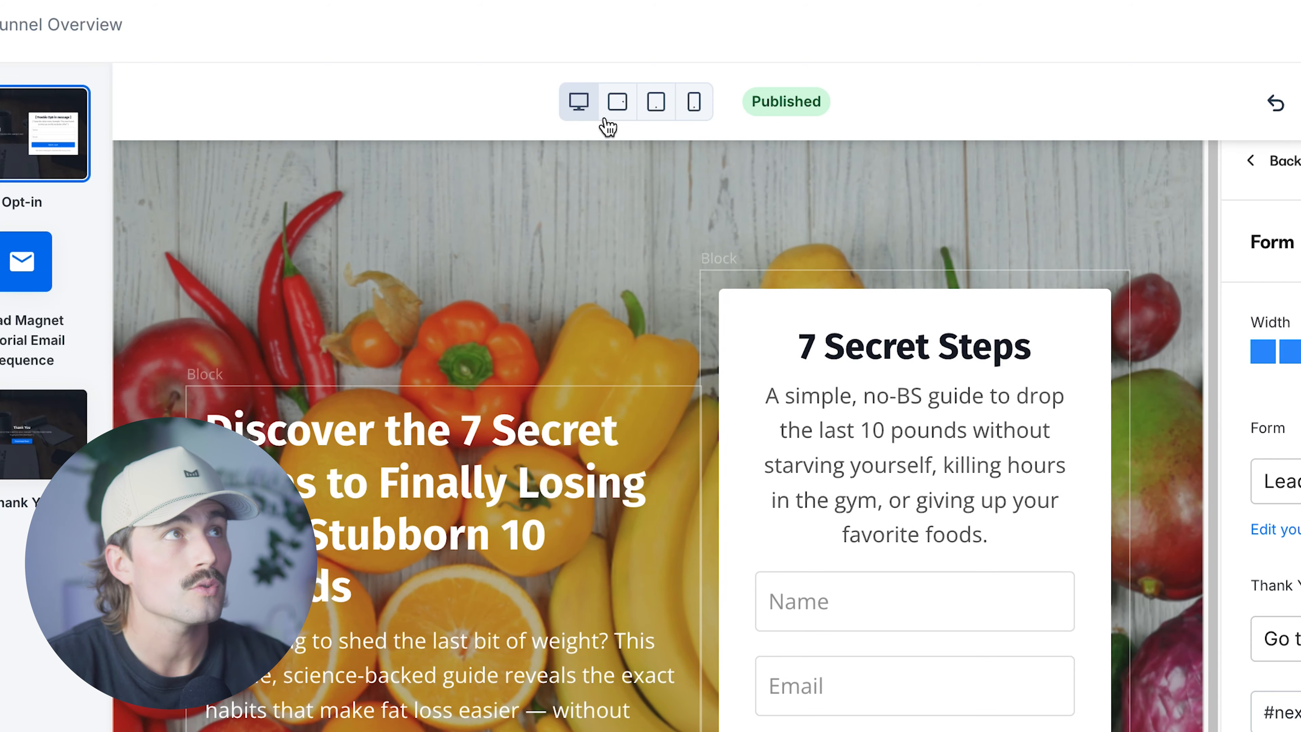
pyautogui.click(616, 119)
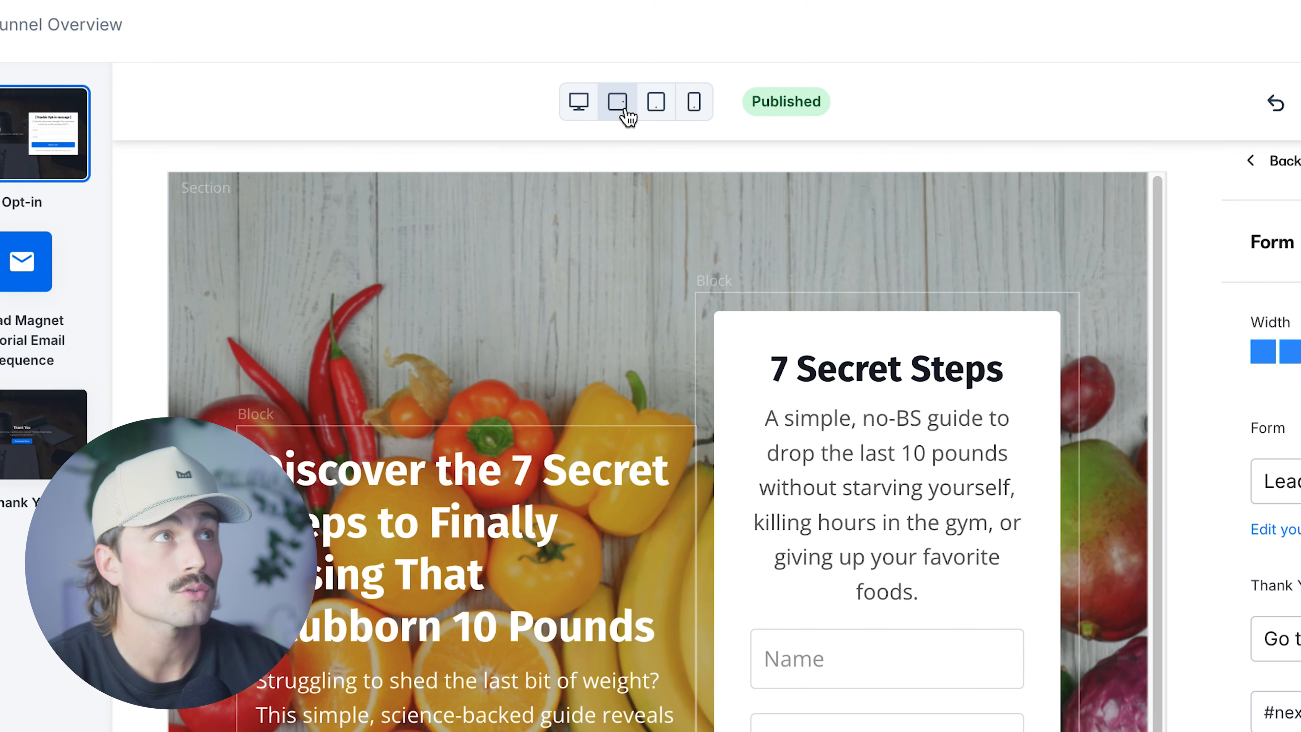
pyautogui.click(655, 109)
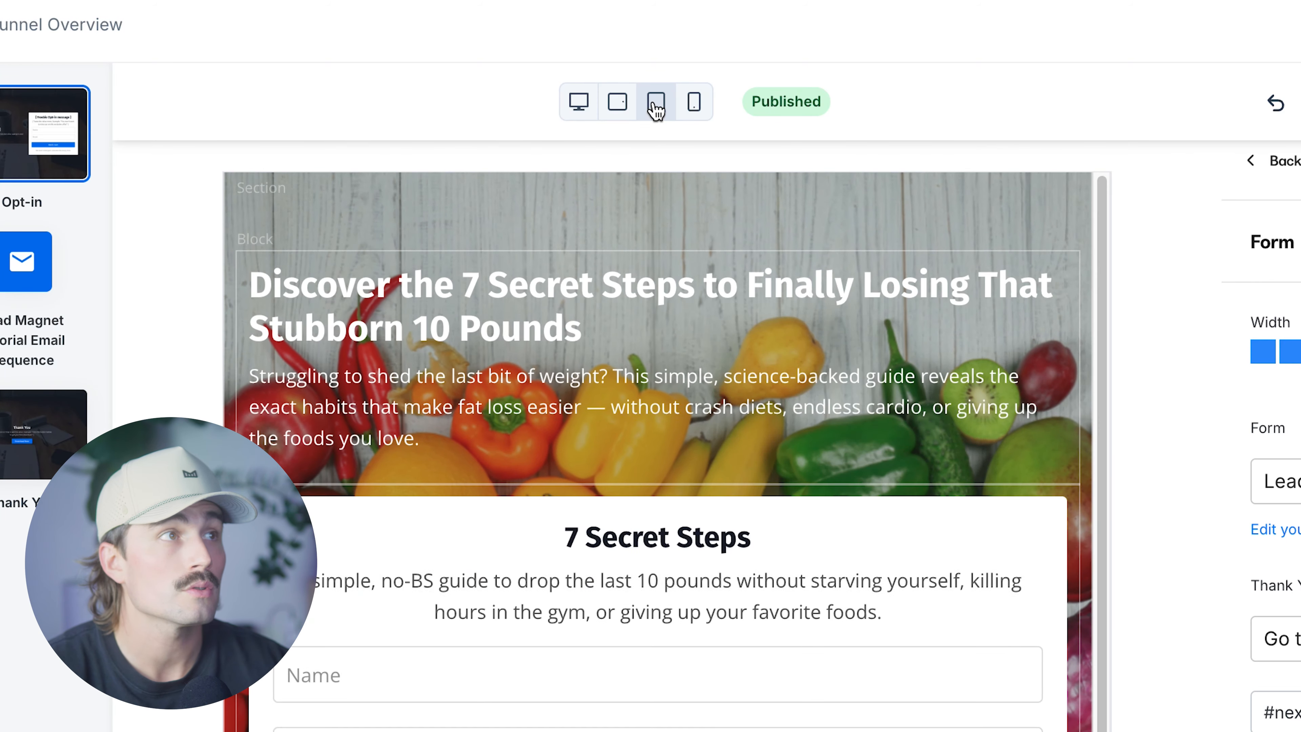
pyautogui.click(693, 108)
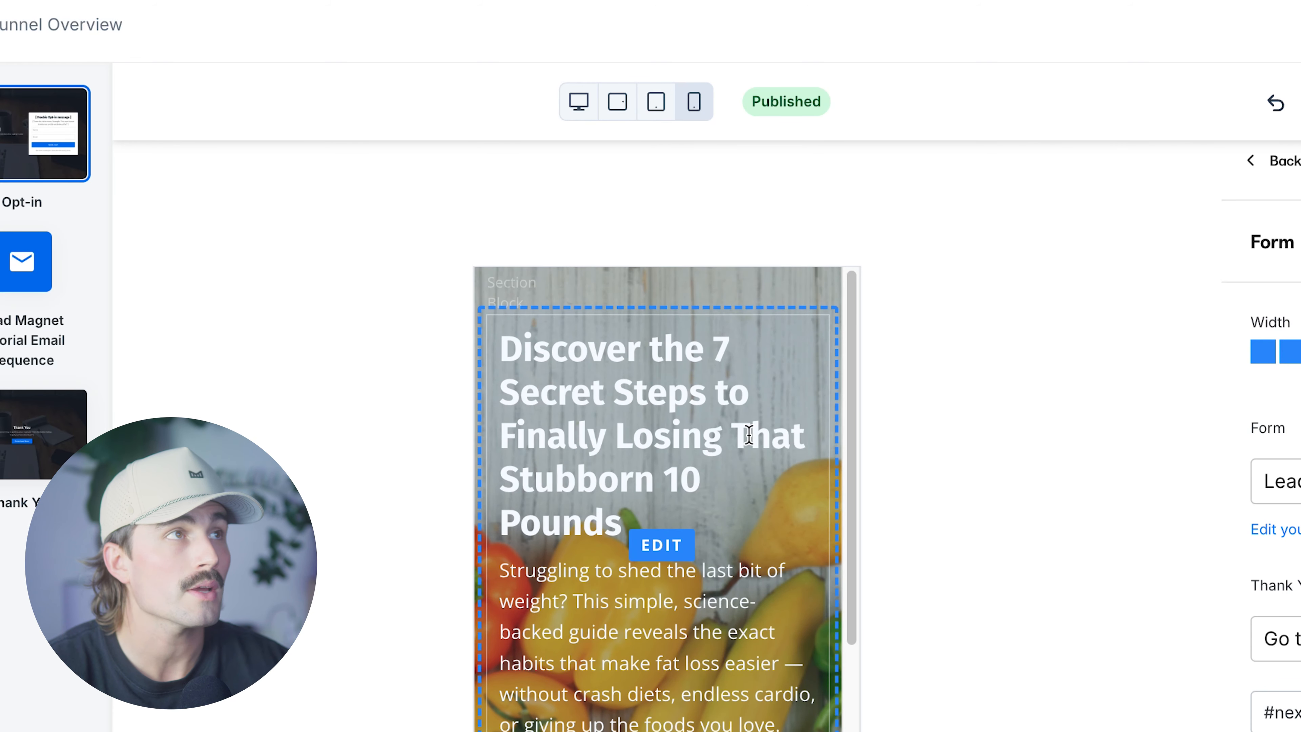
pyautogui.scroll(-8, 748, 430)
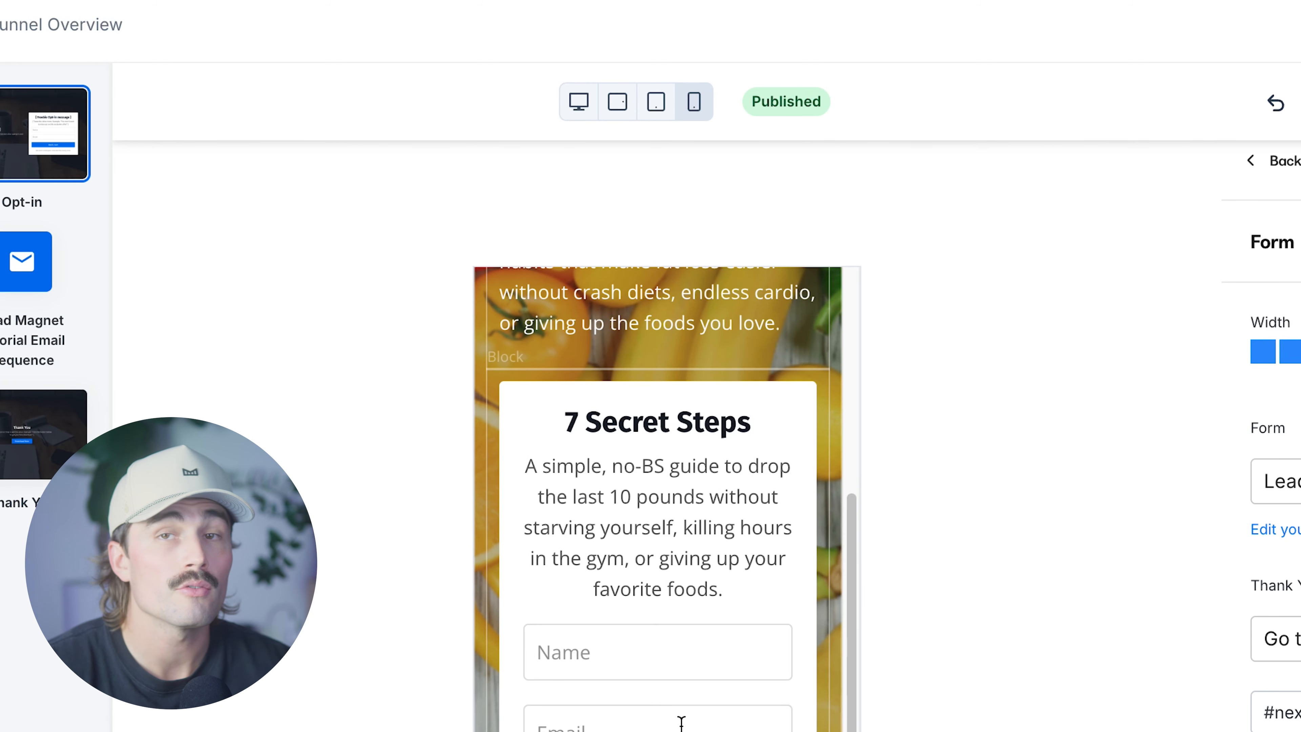
pyautogui.scroll(8, 681, 722)
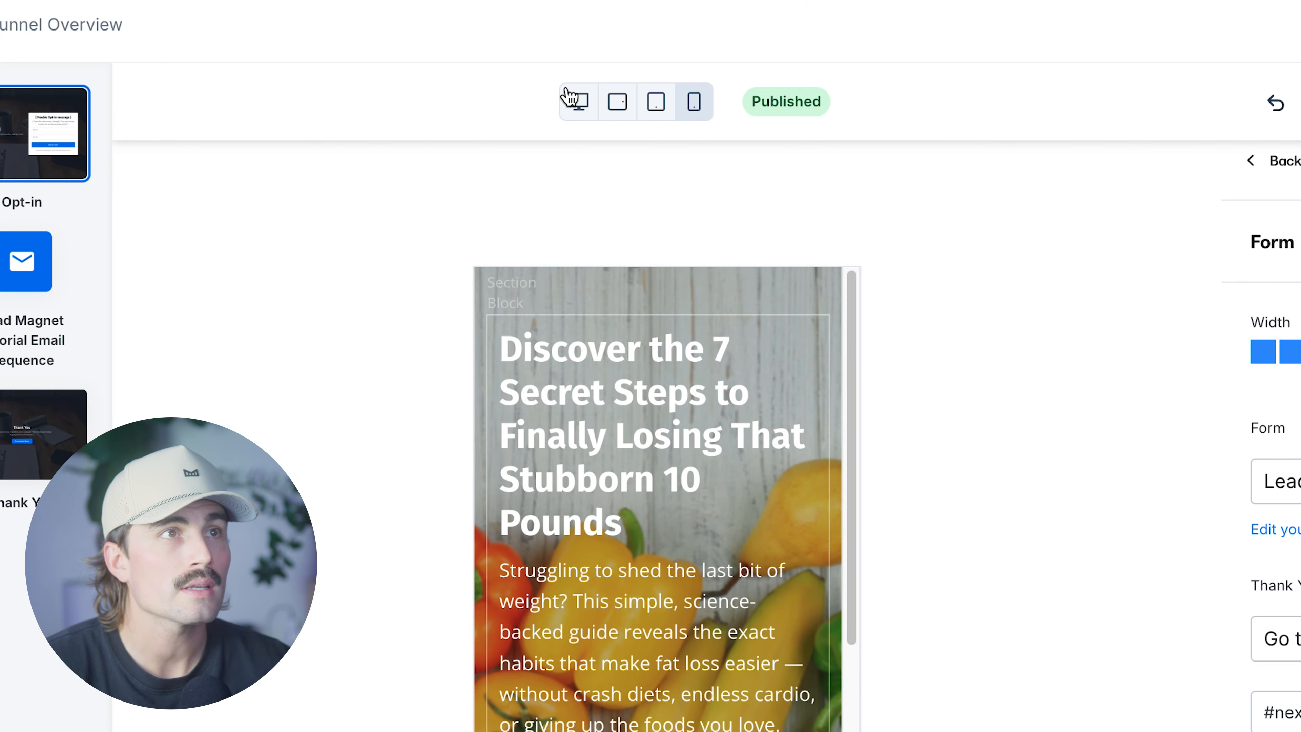
pyautogui.click(569, 97)
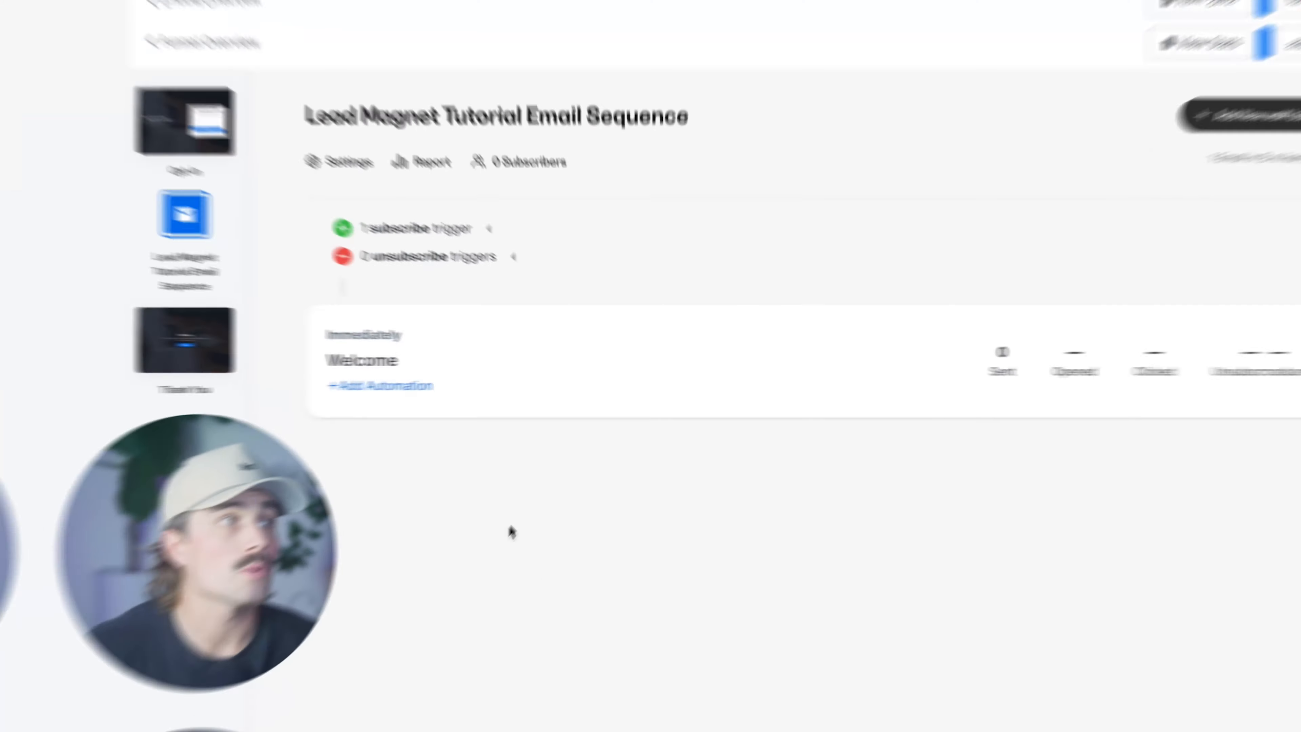
# Step: View the funnel's Thank You page and return to the Opt-in page
pyautogui.click(164, 341)
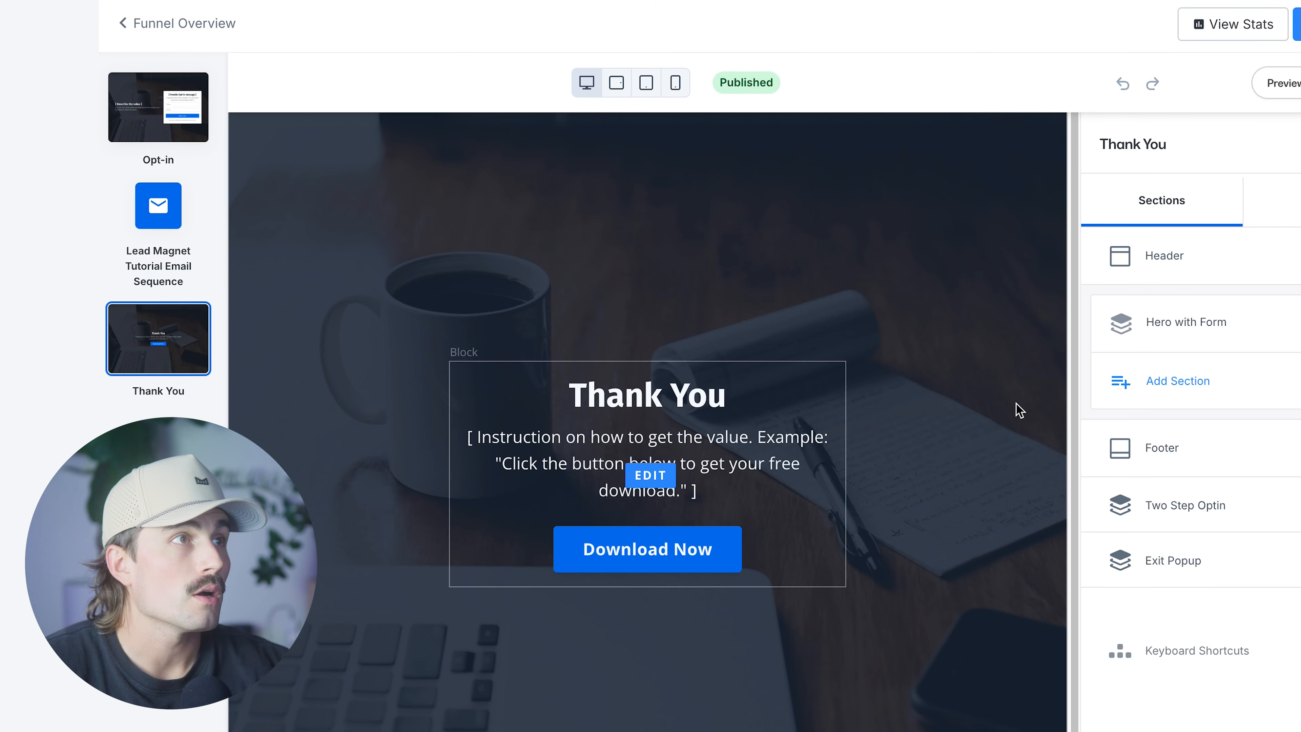
pyautogui.click(1019, 410)
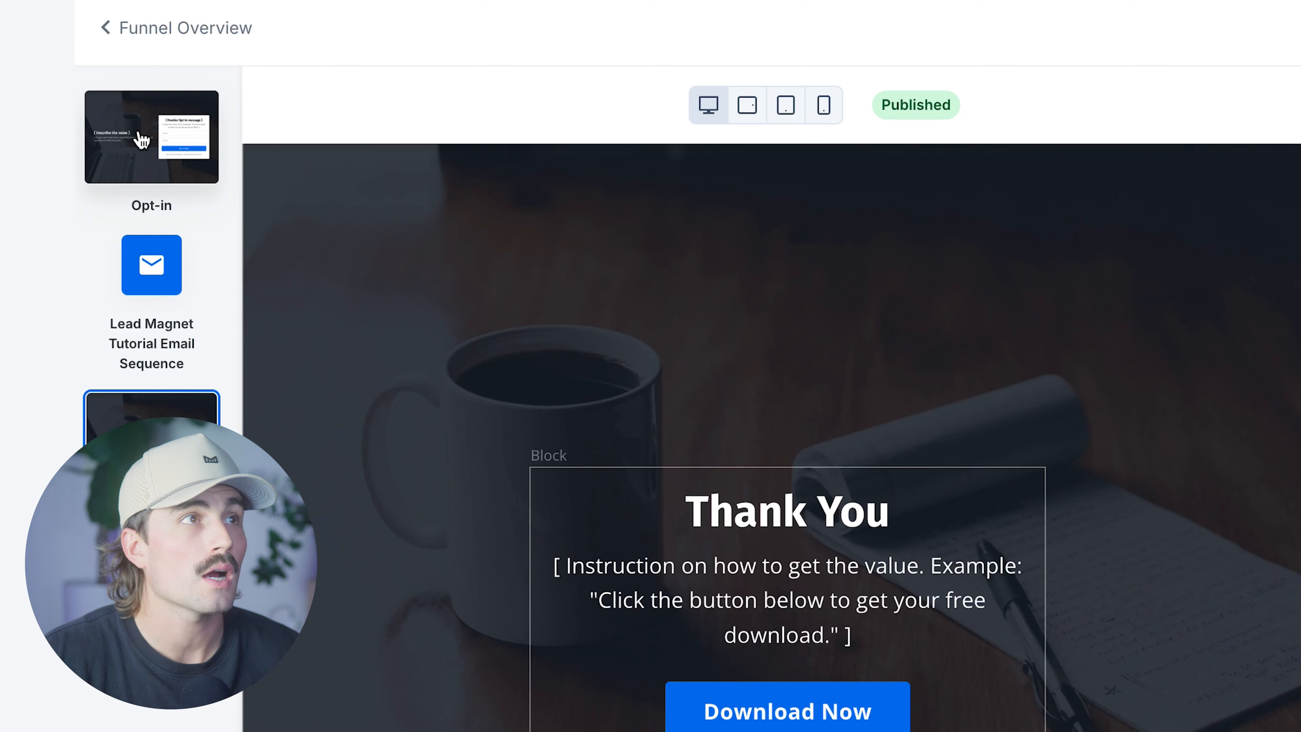
pyautogui.click(141, 139)
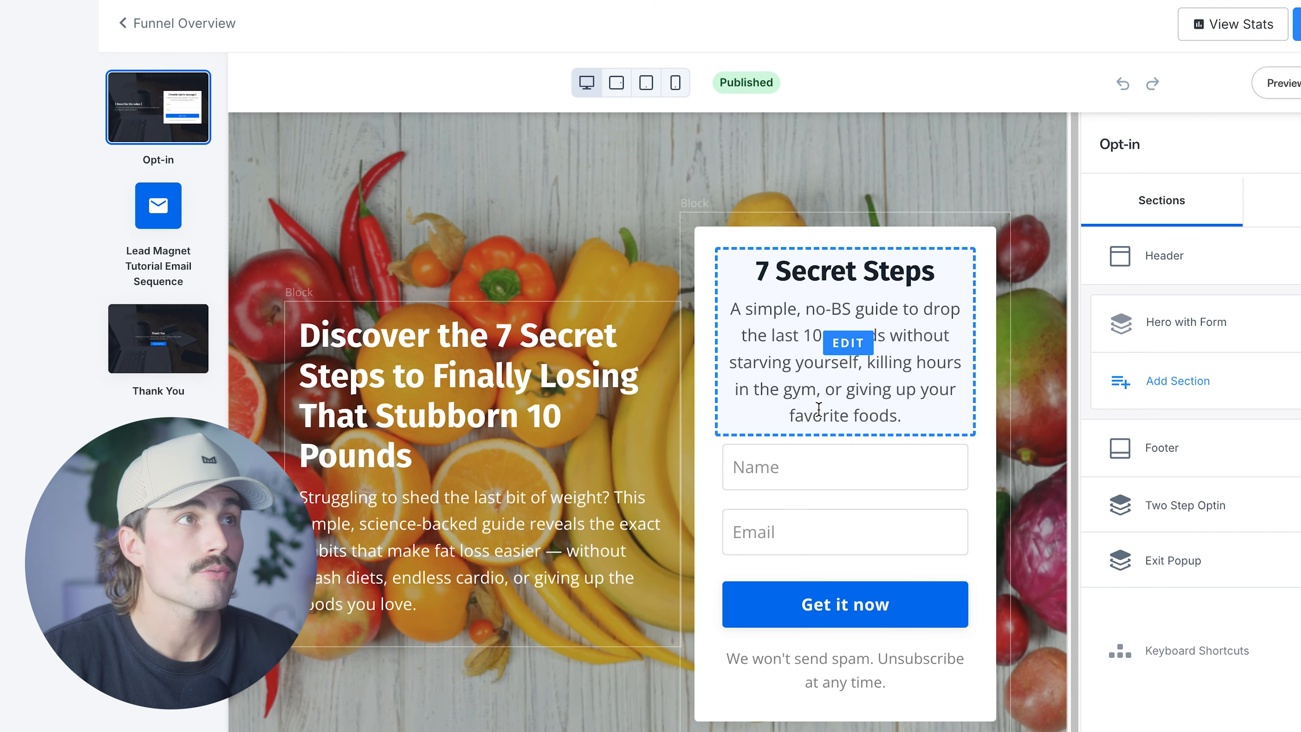
# Step: On the Thank You page, replace the bracketed instruction text with the prepared message about the guide arriving by email, and widen the text block
pyautogui.click(158, 338)
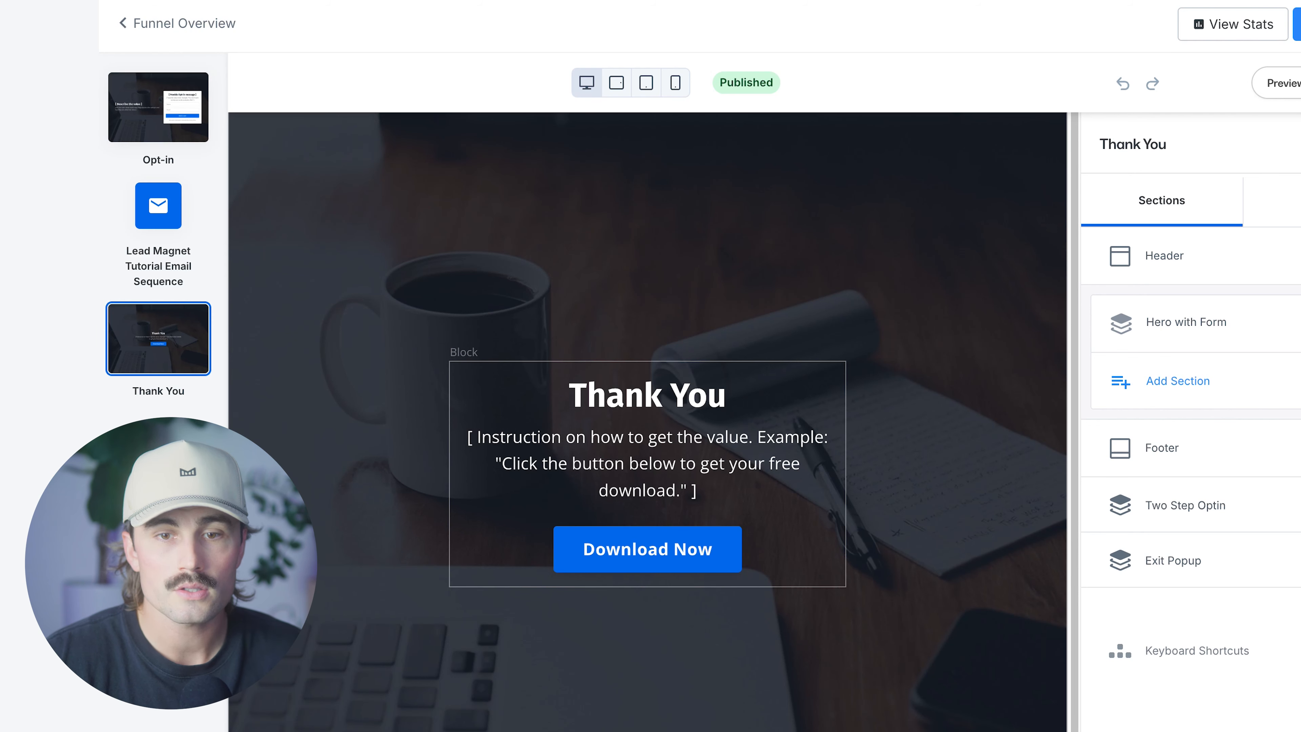
pyautogui.click(569, 447)
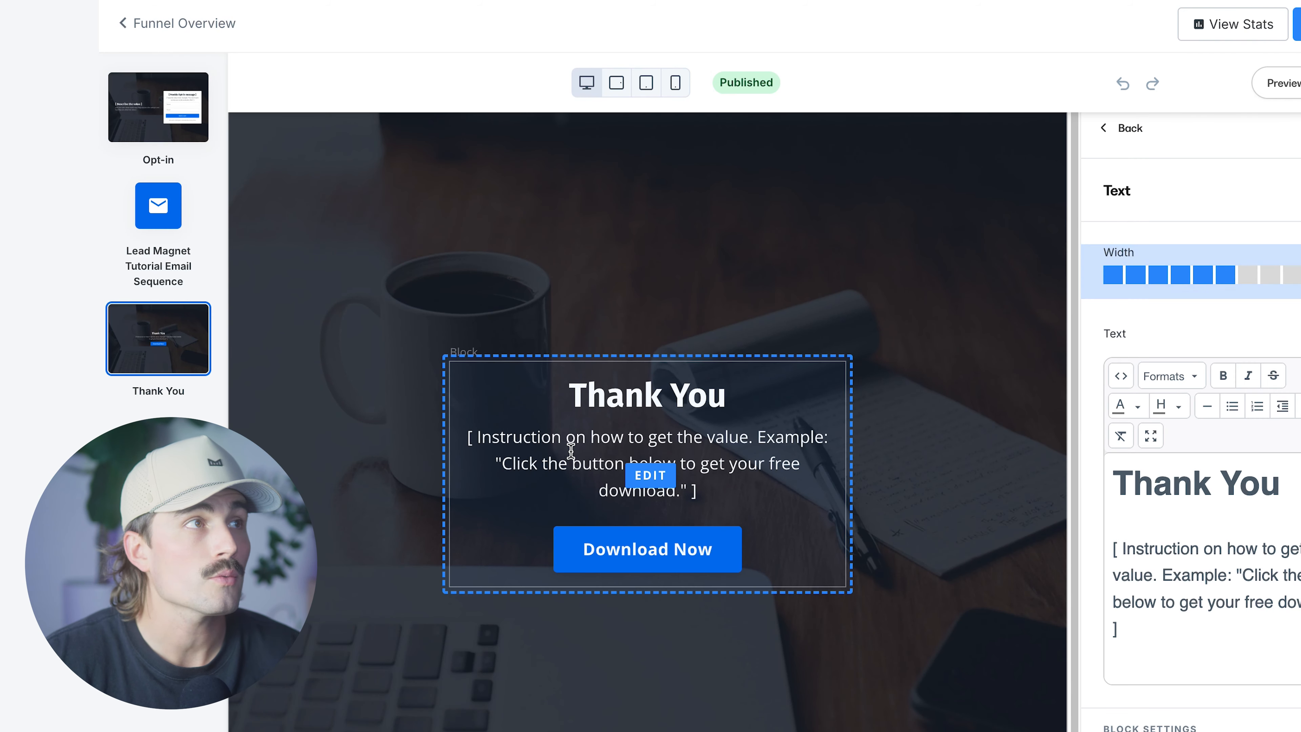
pyautogui.moveTo(1124, 622); pyautogui.dragTo(1072, 552)
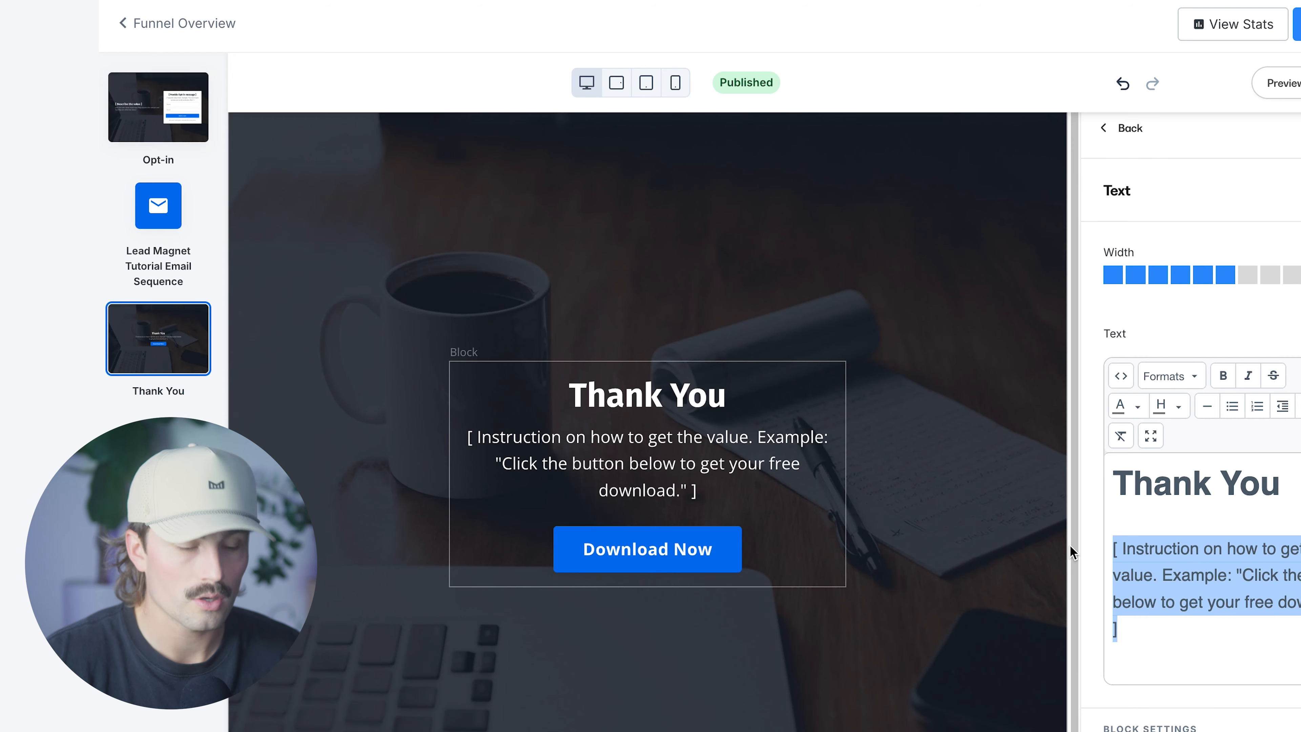
pyautogui.hotkey('ctrl', 'v')
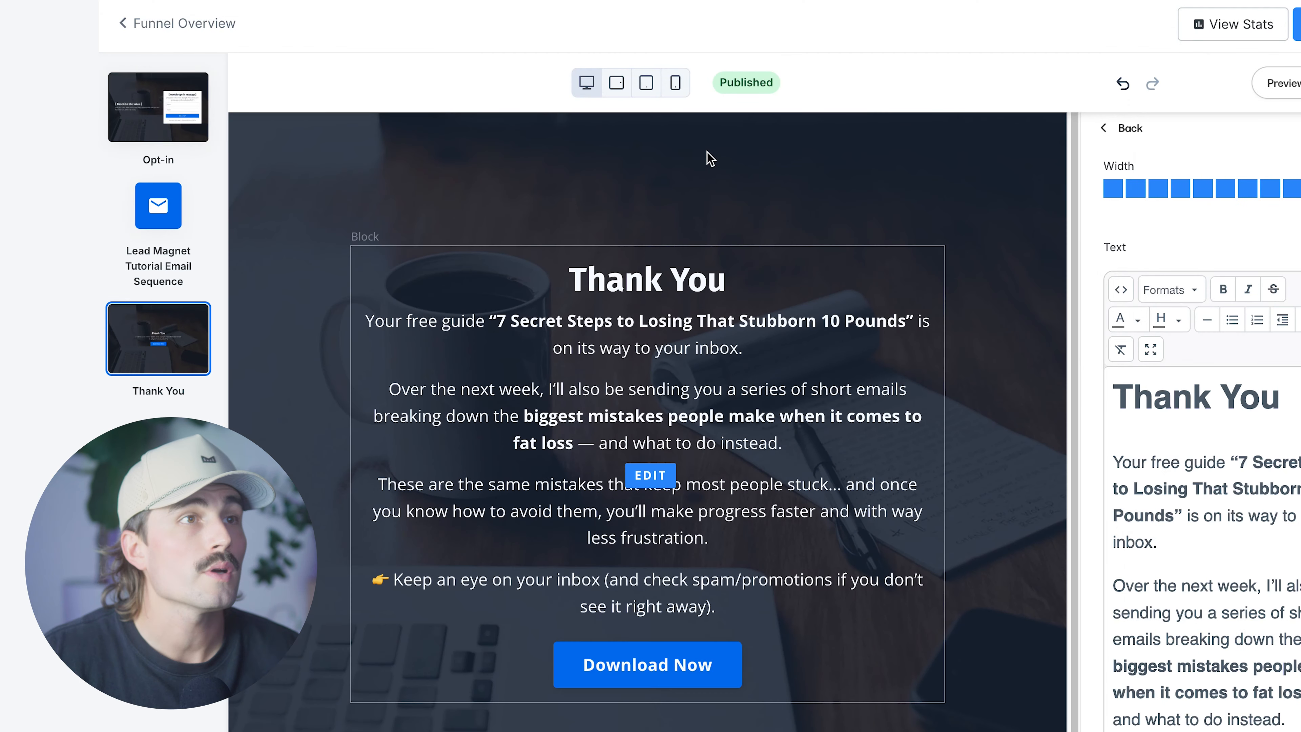
# Step: Set the fruit picture as the background image of the Thank You page's hero section
pyautogui.click(708, 157)
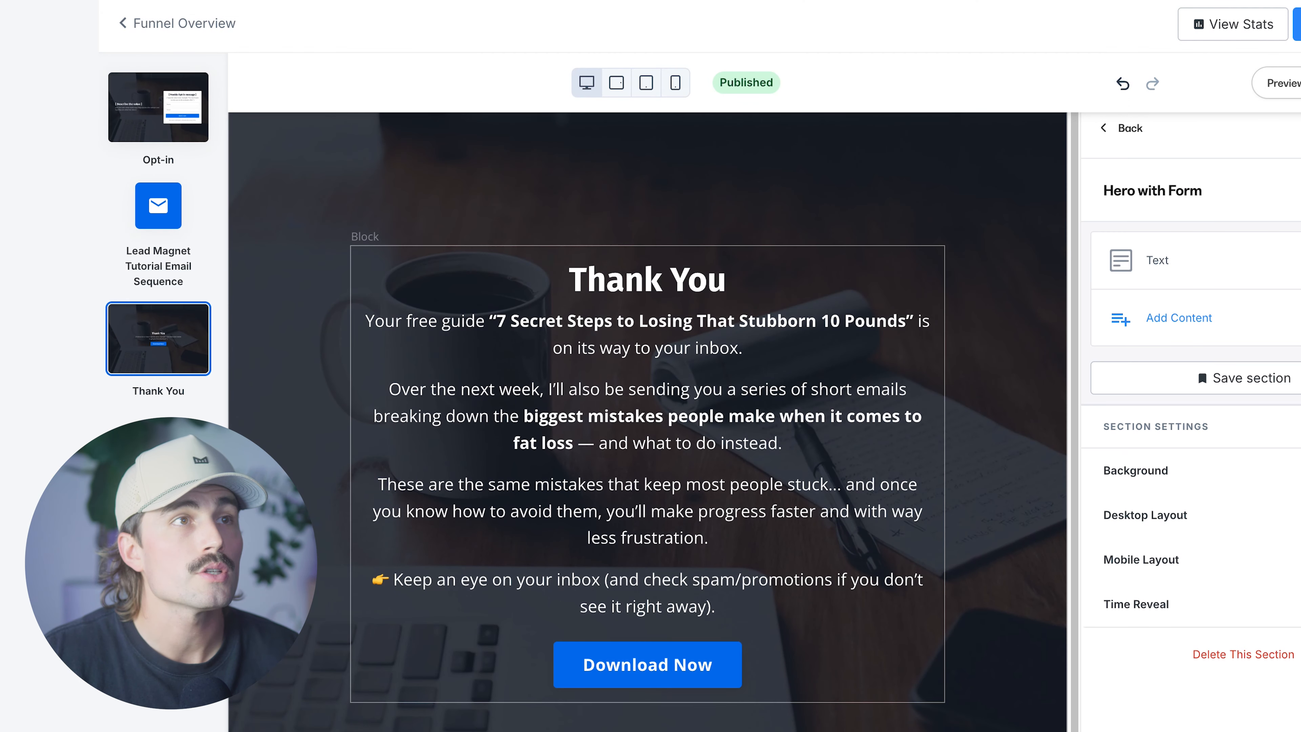
pyautogui.click(1272, 485)
pyautogui.scroll(-4, 1225, 697)
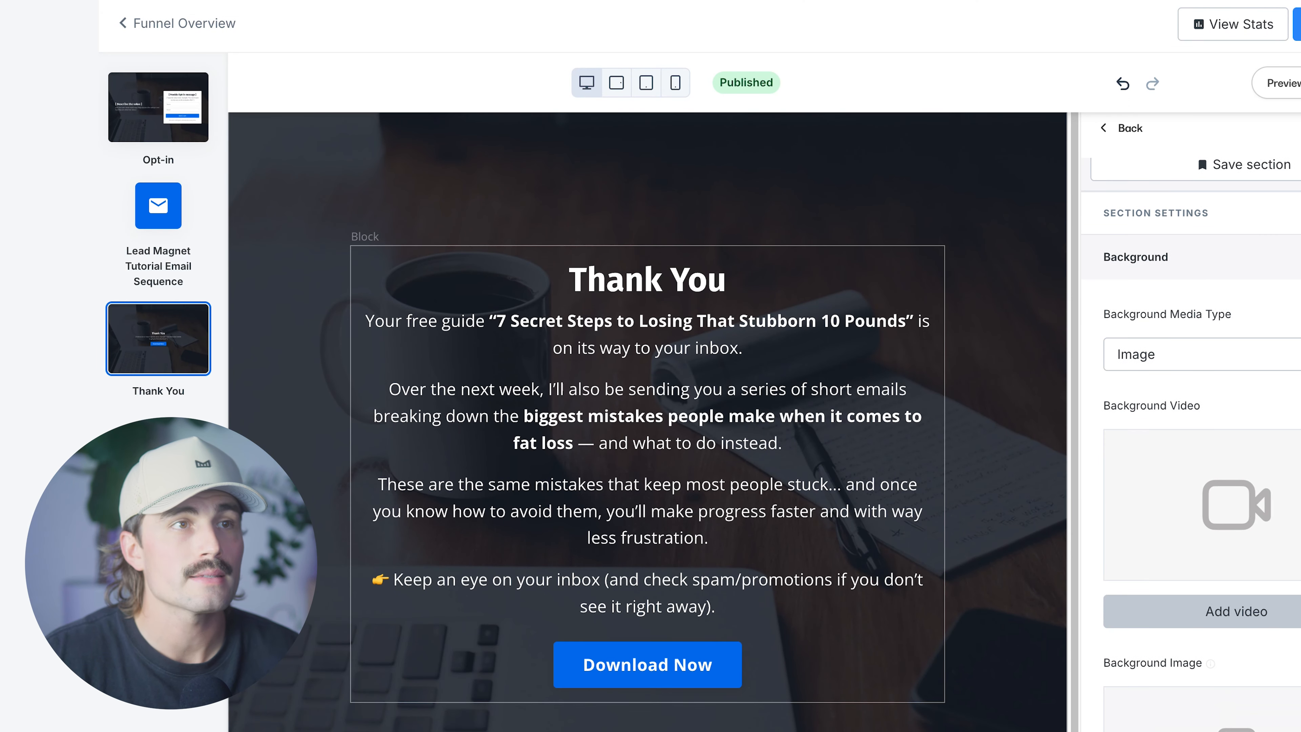
pyautogui.click(1215, 716)
pyautogui.click(1155, 192)
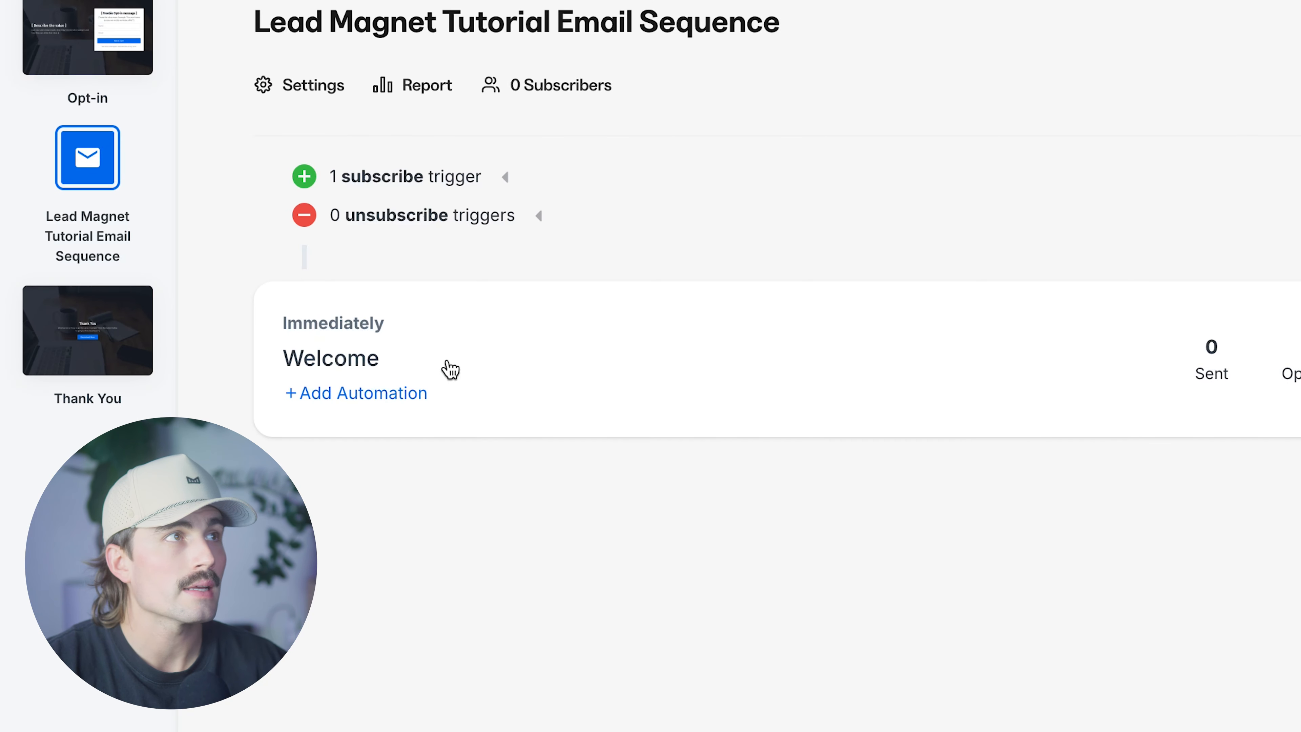
# Step: Open the sequence's Welcome email and replace its placeholder body with the prepared message about the guide and three fat-loss mistakes
pyautogui.click(341, 335)
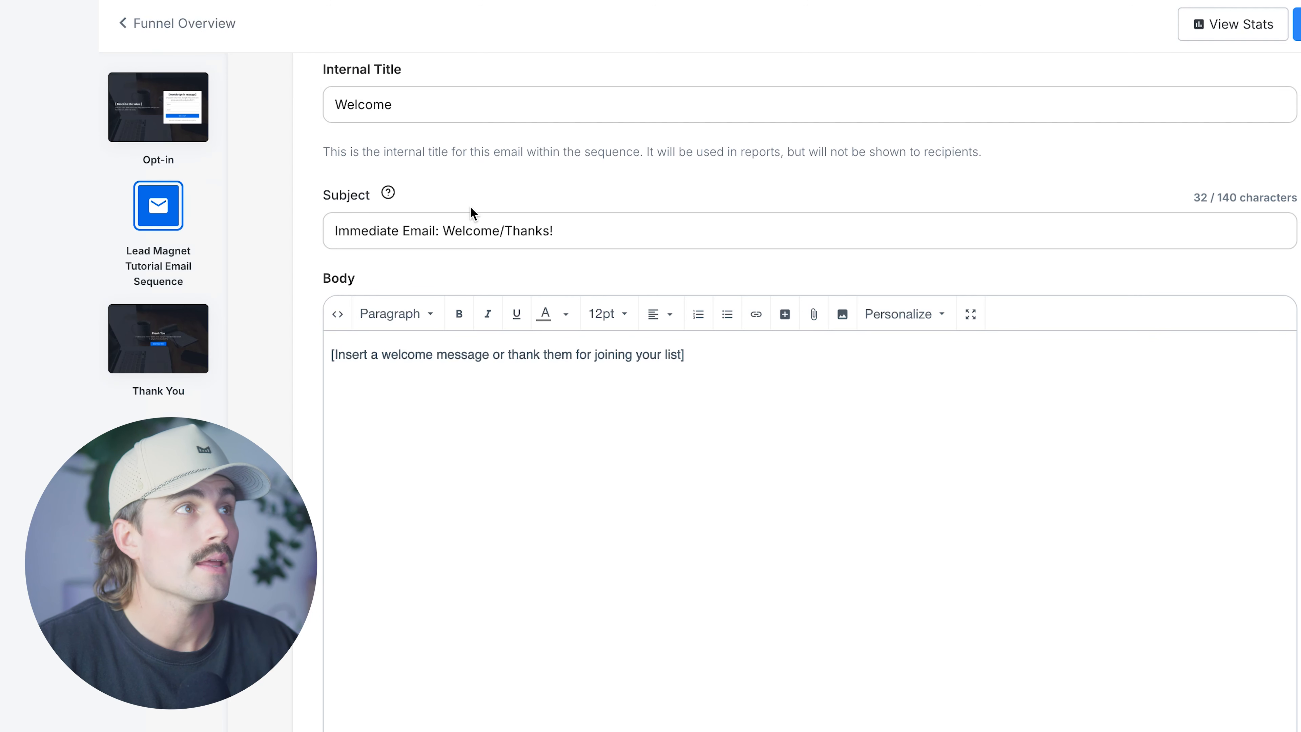
pyautogui.click(774, 449)
pyautogui.hotkey('ctrl', 'a')
pyautogui.hotkey('ctrl', 'v')
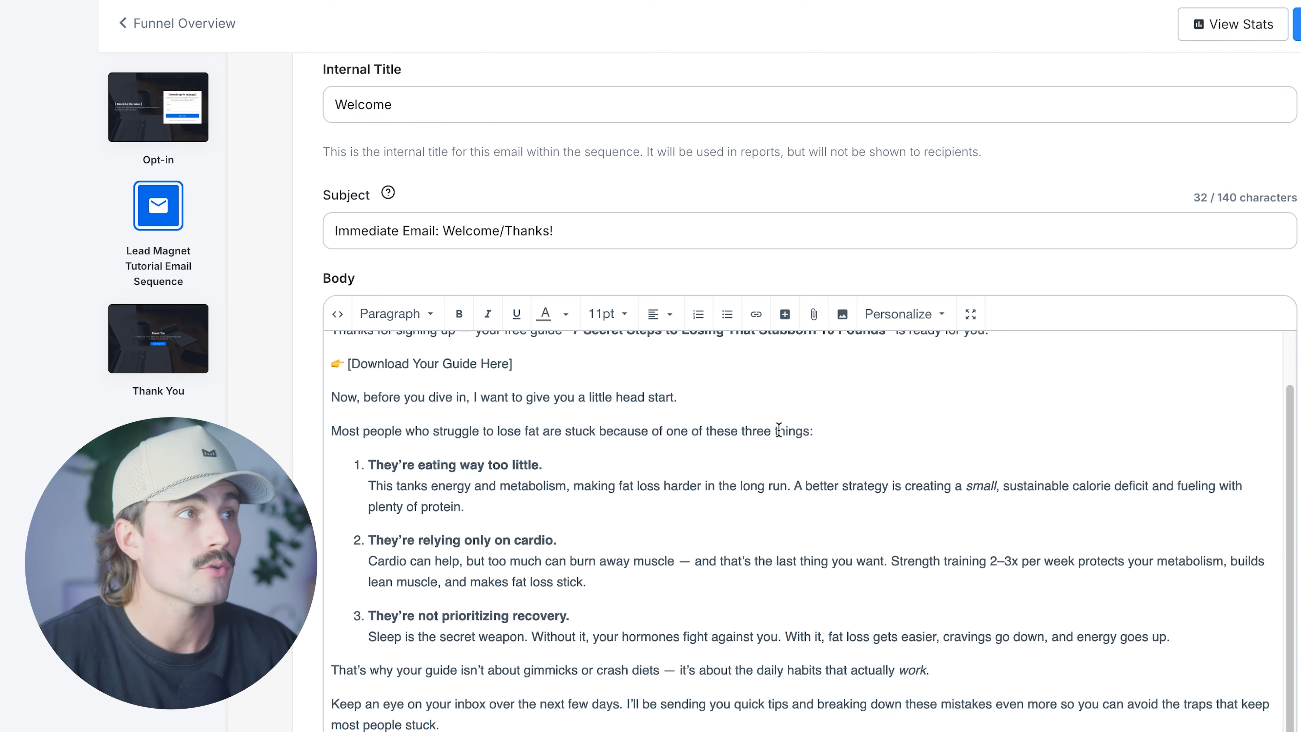
# Step: Replace the "[Download Your Guide Here]" placeholder with a "Download now" link to the LEAD_MAGNET.png file, save the email, and return to the sequence overview
pyautogui.scroll(1, 748, 497)
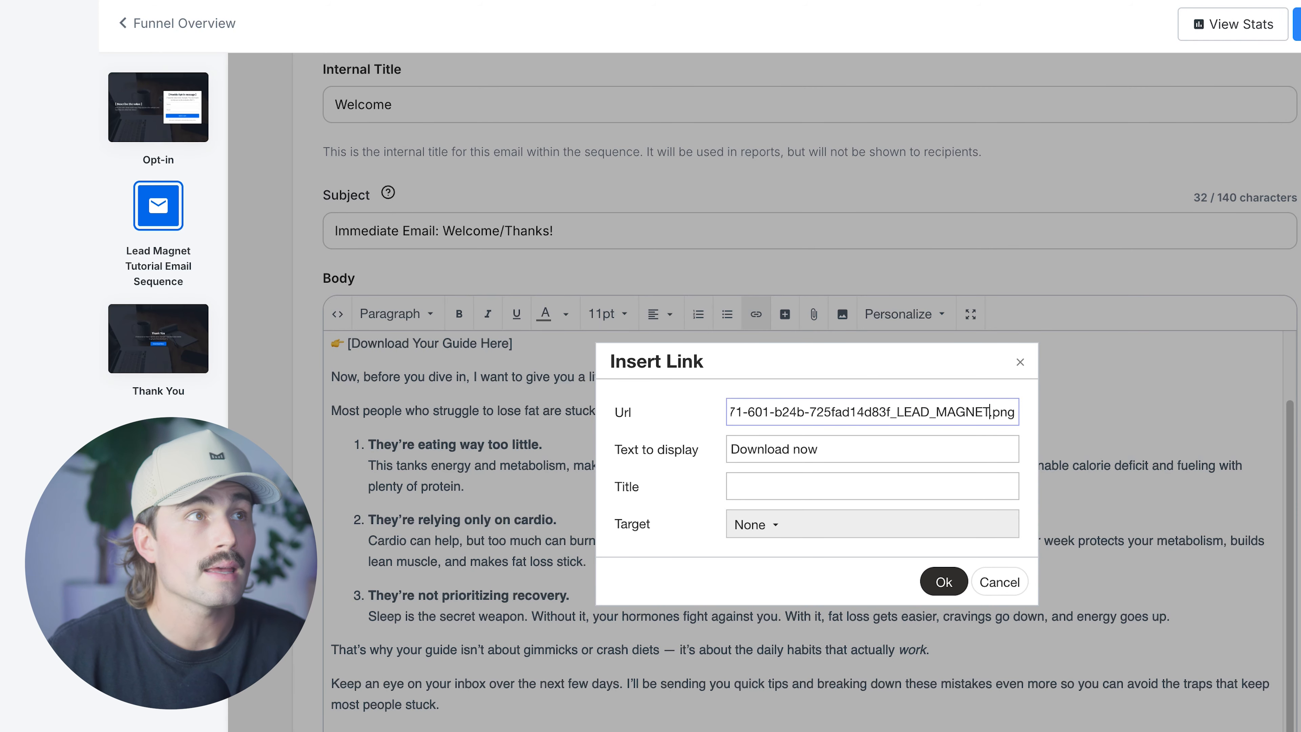
pyautogui.click(942, 581)
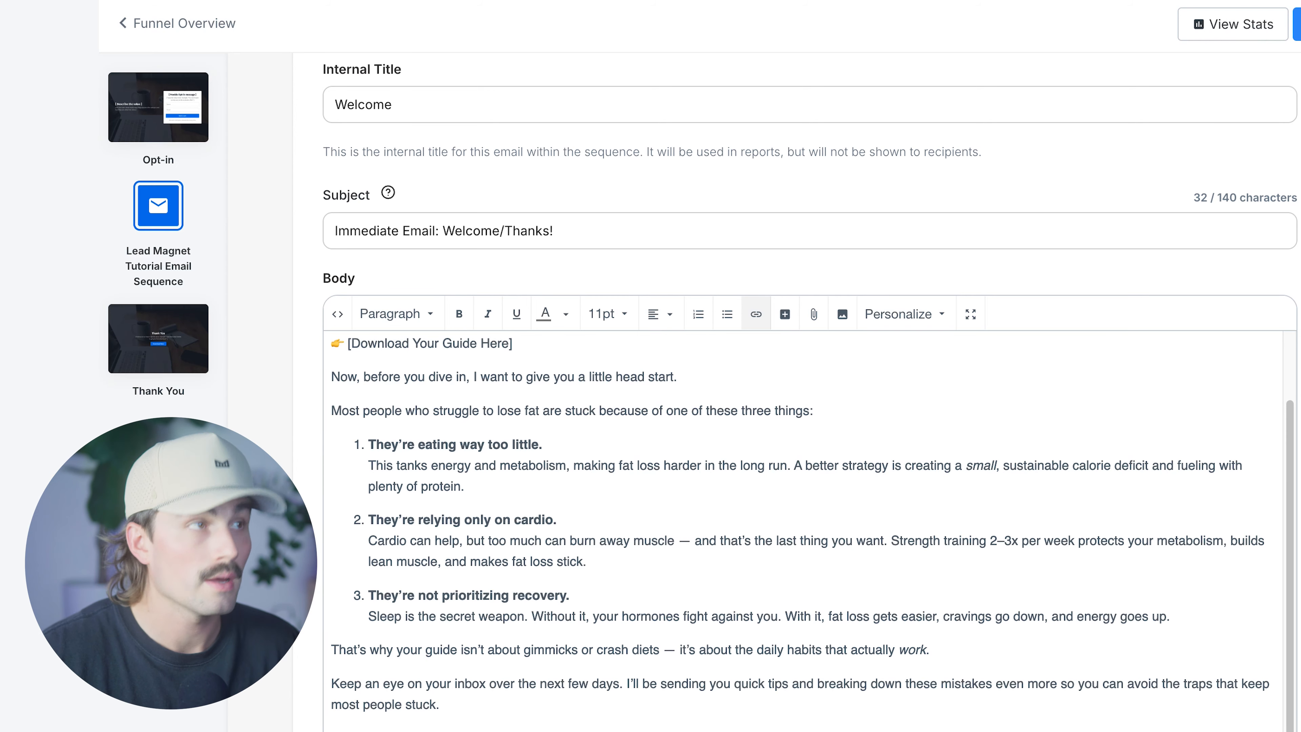
pyautogui.scroll(3, 668, 399)
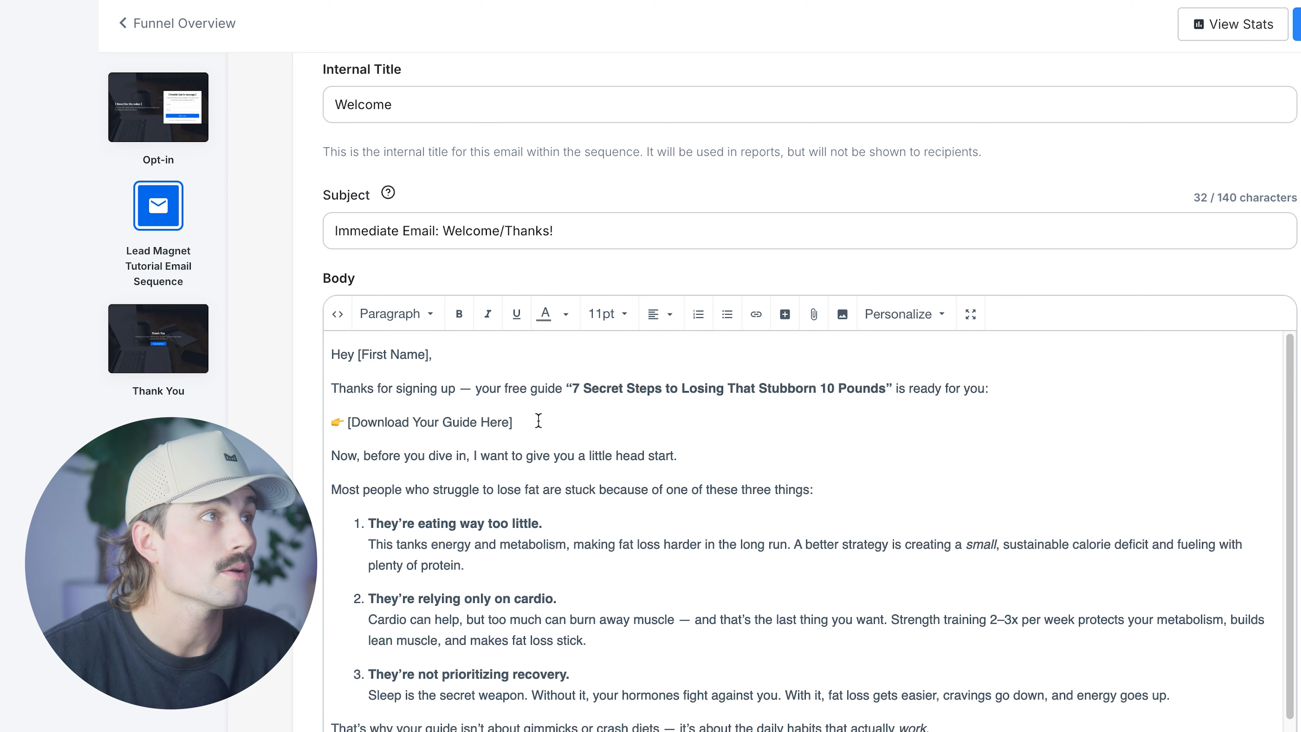
pyautogui.scroll(-2, 681, 442)
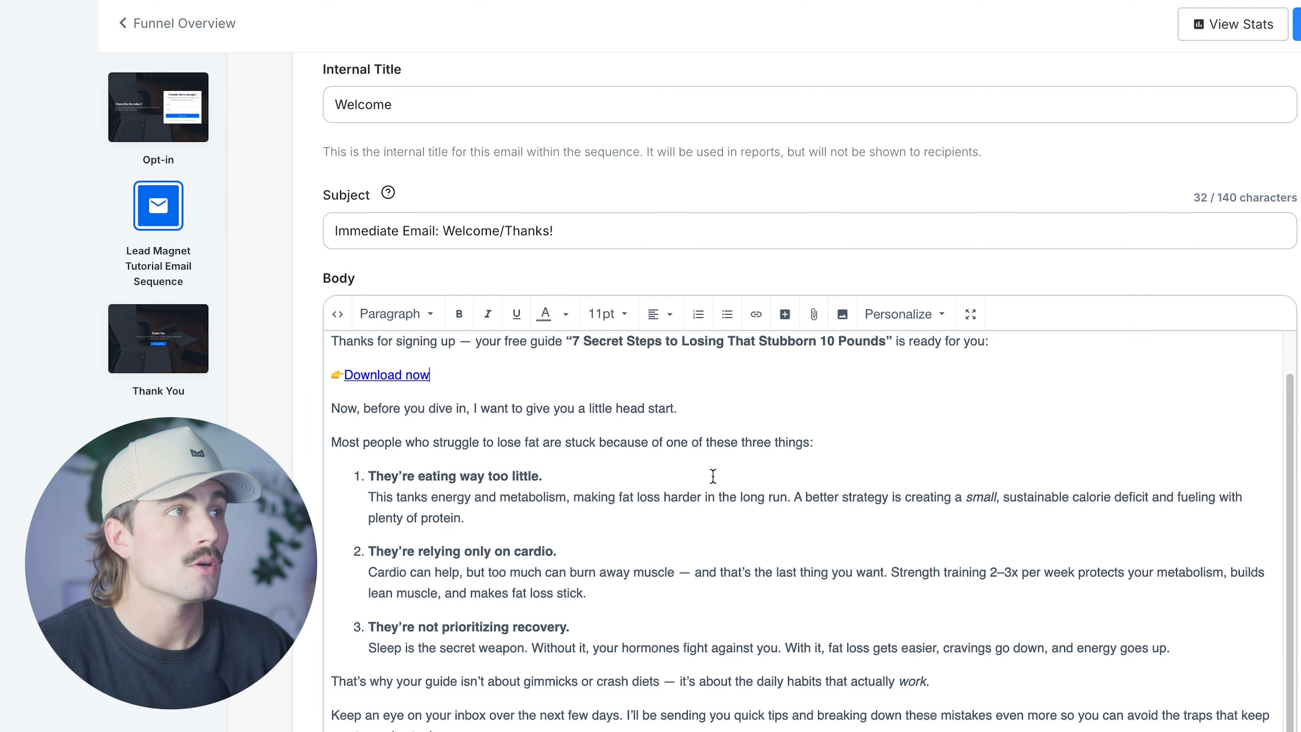
pyautogui.scroll(1, 713, 476)
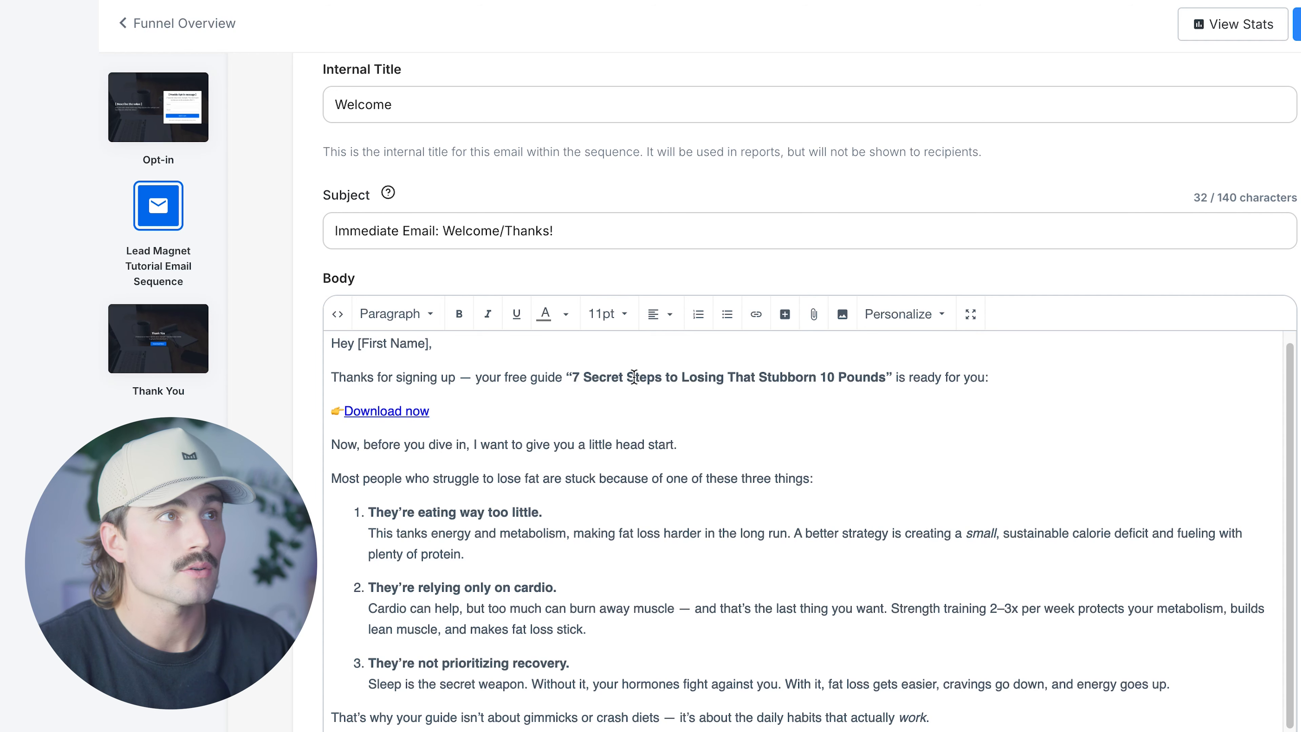
pyautogui.scroll(-2, 586, 470)
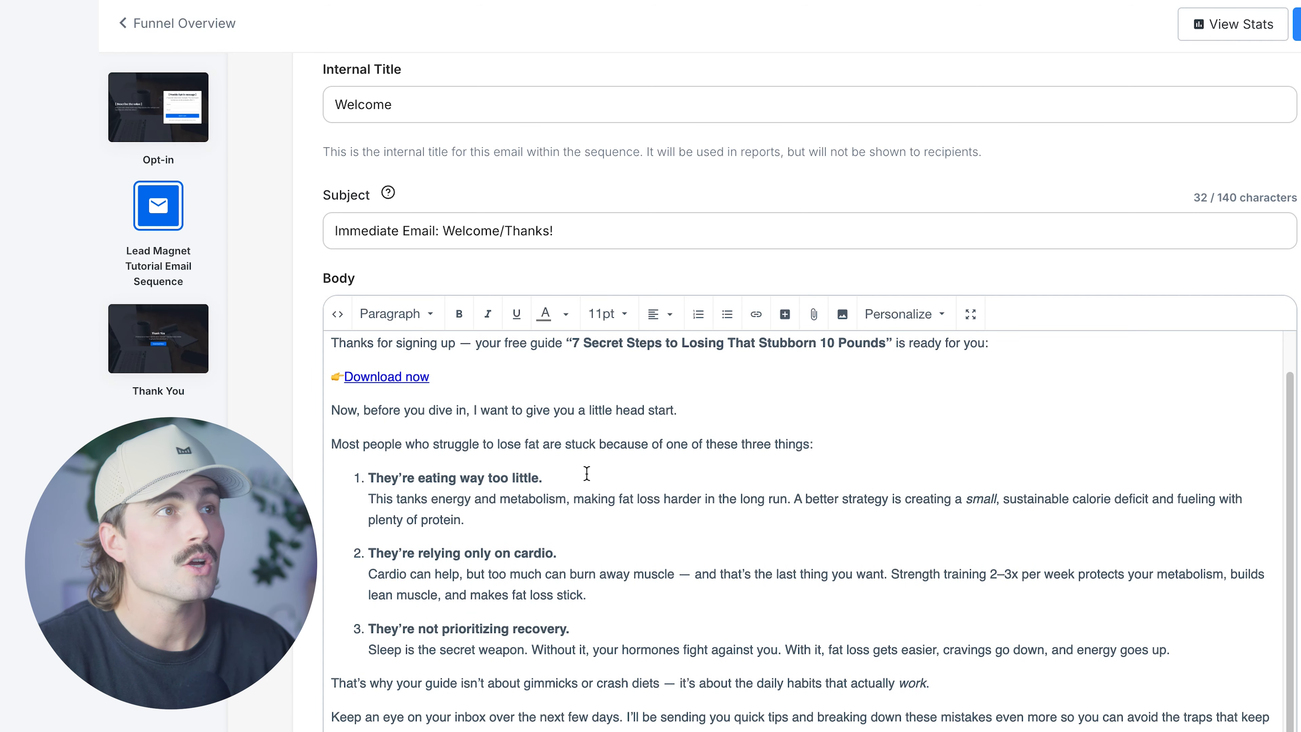
pyautogui.scroll(-1, 586, 517)
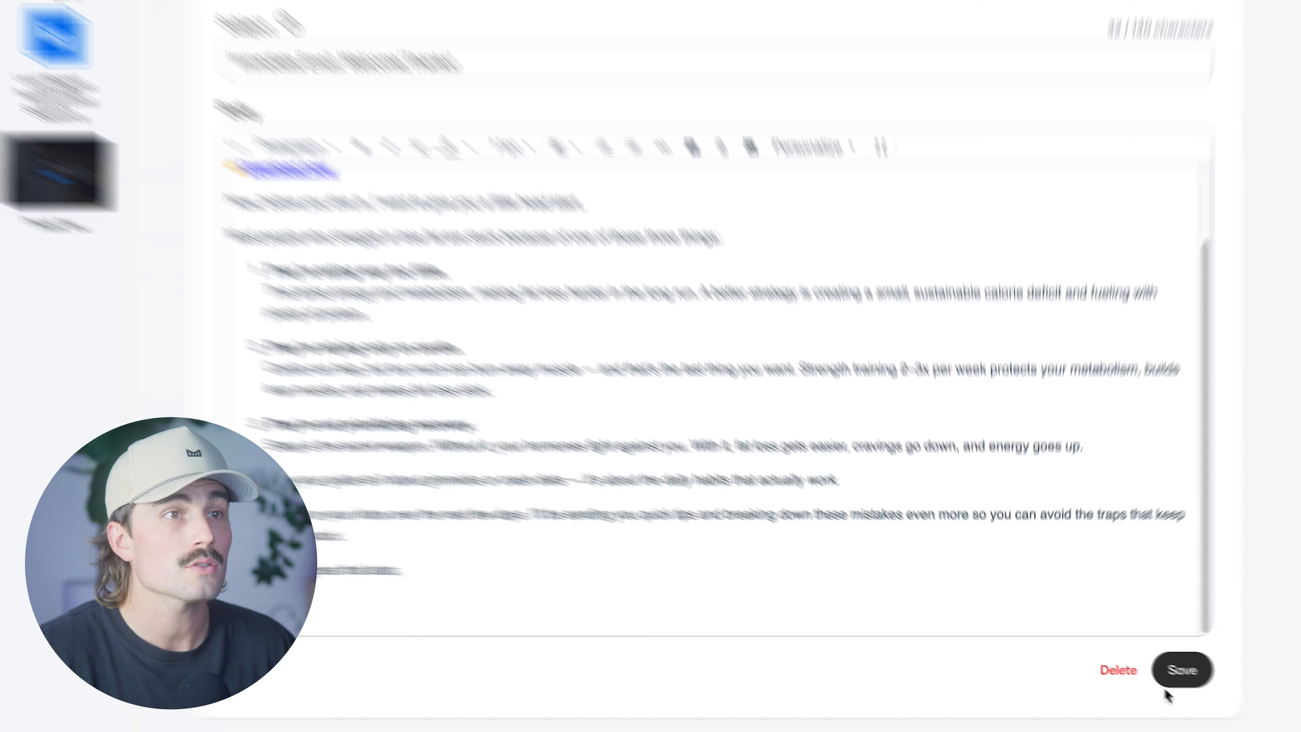
pyautogui.click(69, 208)
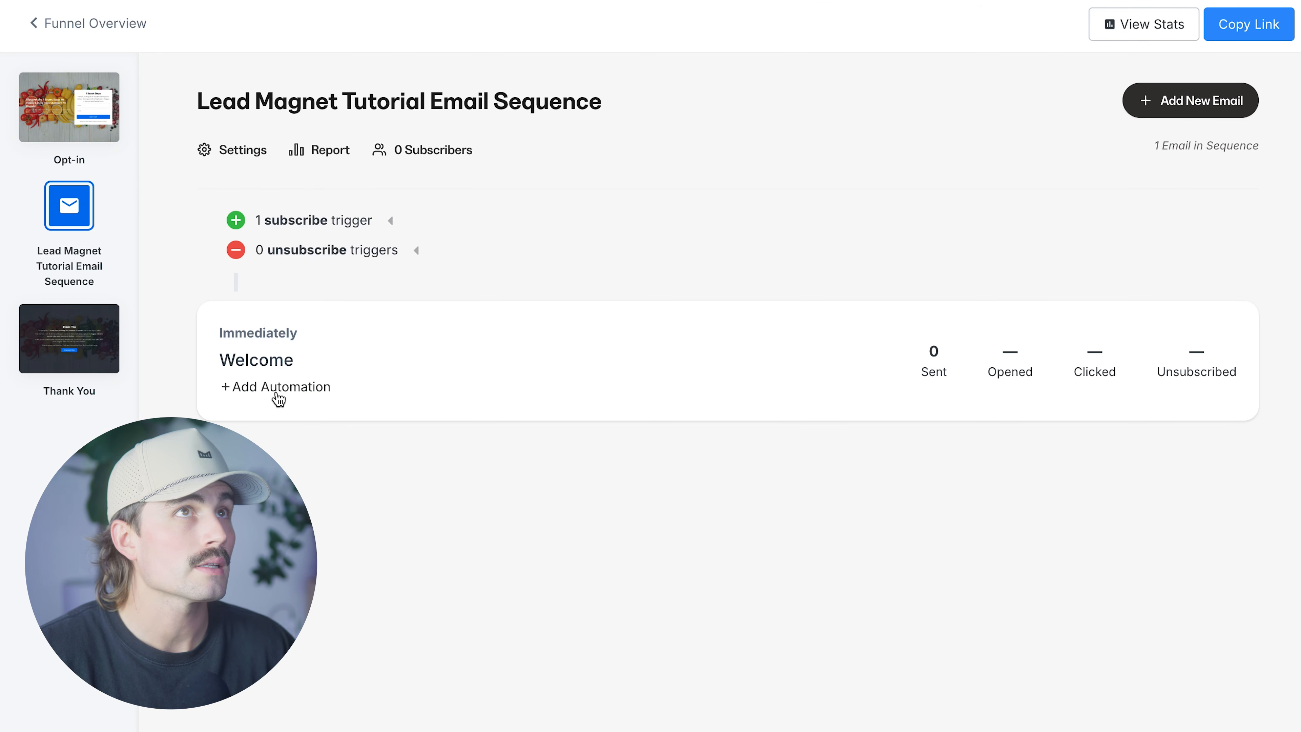
# Step: Add a Day 1 sequence email with the prepared "eating way too little" body and the subject "Starving yourself doesn't work" plus its emoji
pyautogui.click(1182, 100)
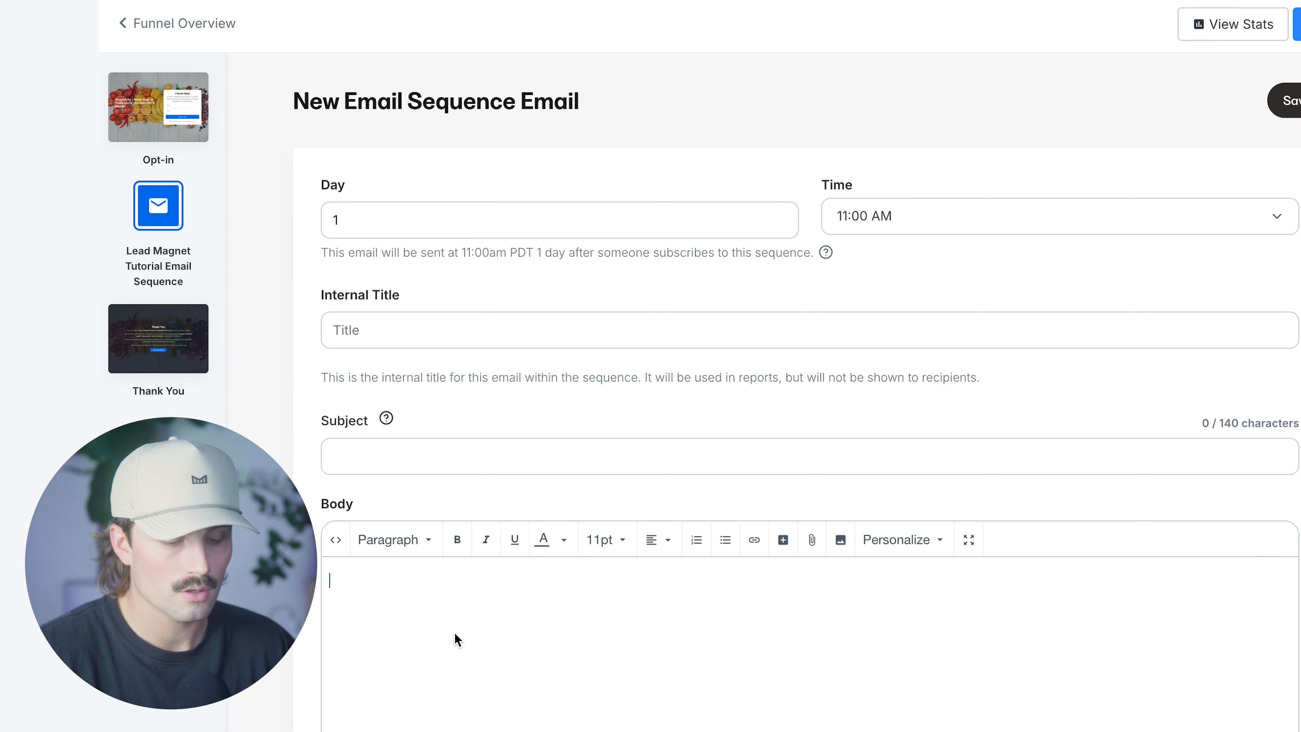
pyautogui.press('super+v')
pyautogui.click(458, 451)
pyautogui.press('super+shift+v')
pyautogui.press('Right')
pyautogui.press('Return')
pyautogui.scroll(-1, 424, 322)
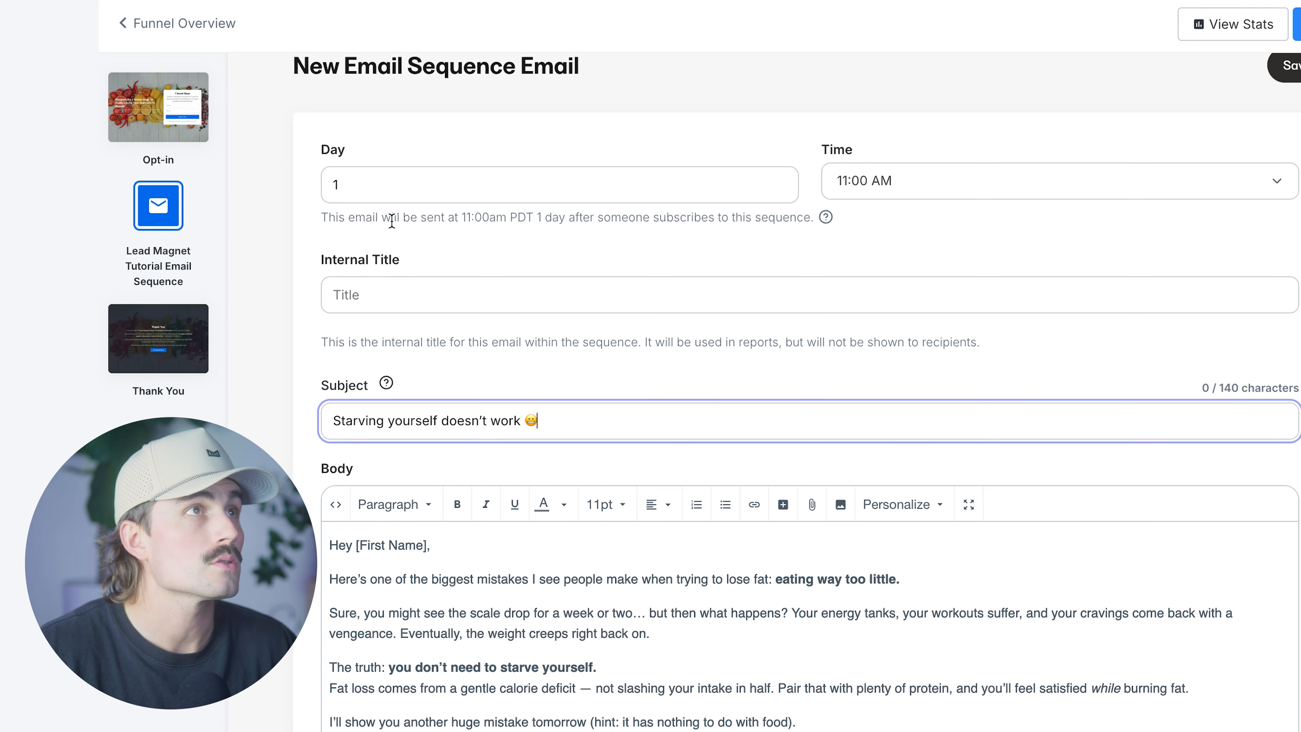
# Step: Give the Day 1 email the internal title "Email 1" and save it
pyautogui.click(504, 167)
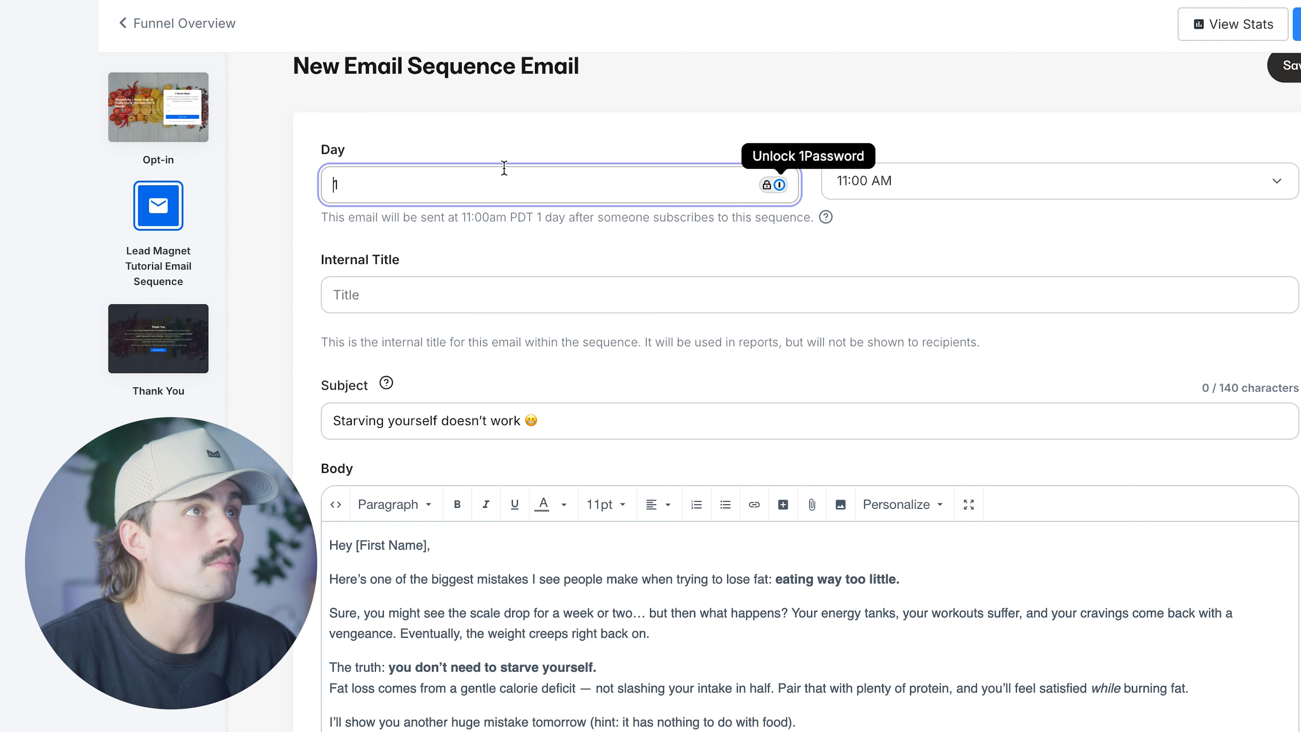
pyautogui.scroll(-5, 386, 369)
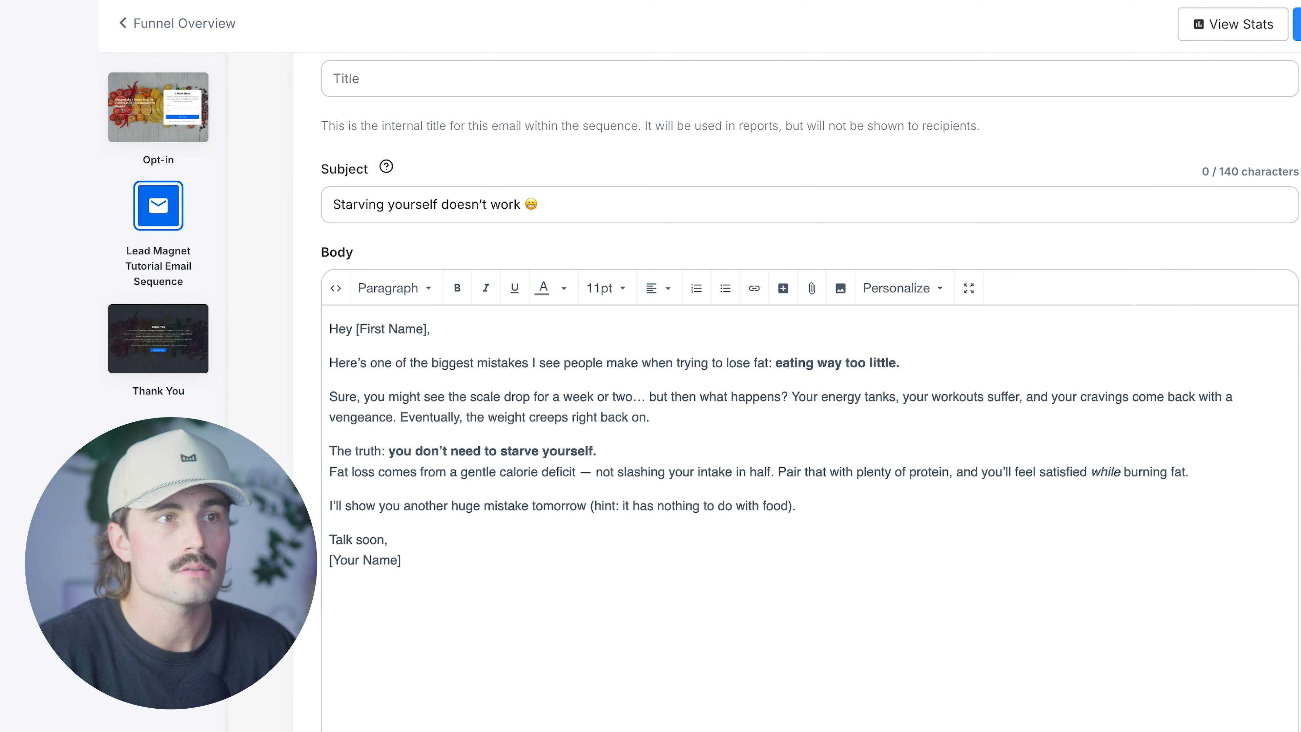
pyautogui.click(590, 342)
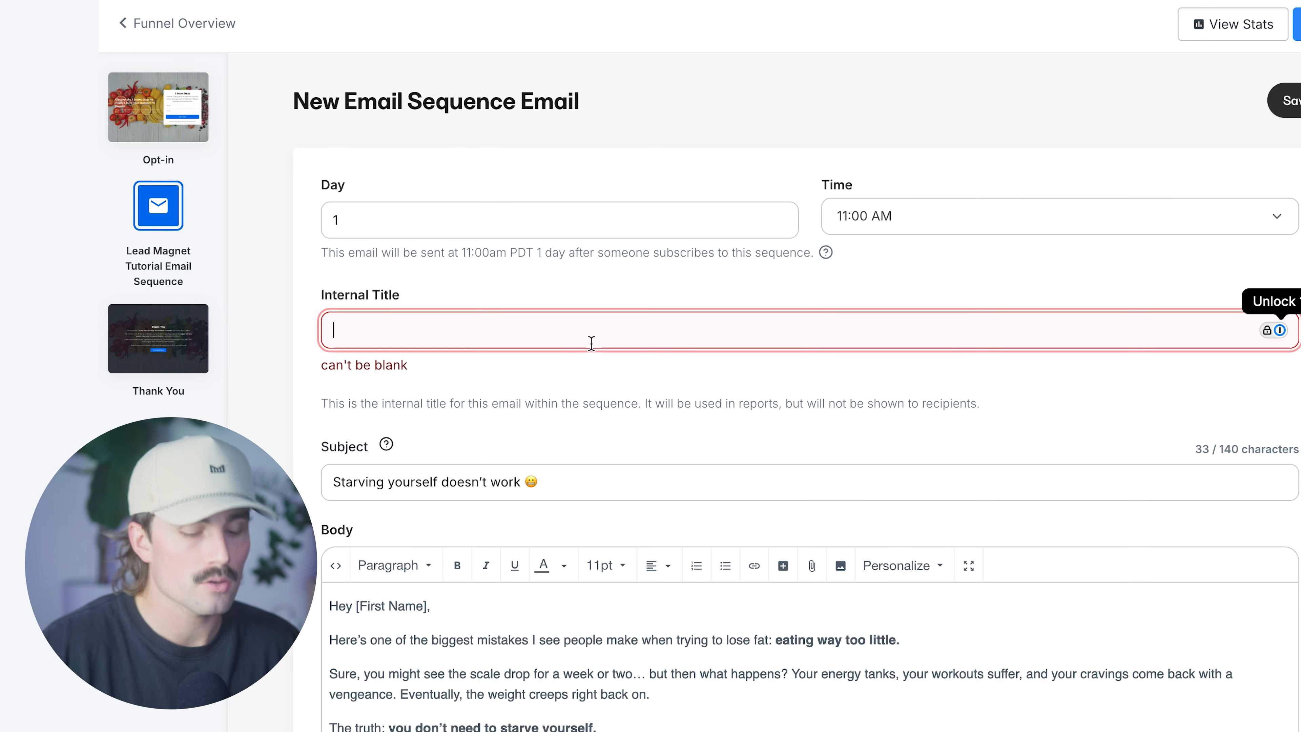
pyautogui.write('Email 1')
pyautogui.press('Return')
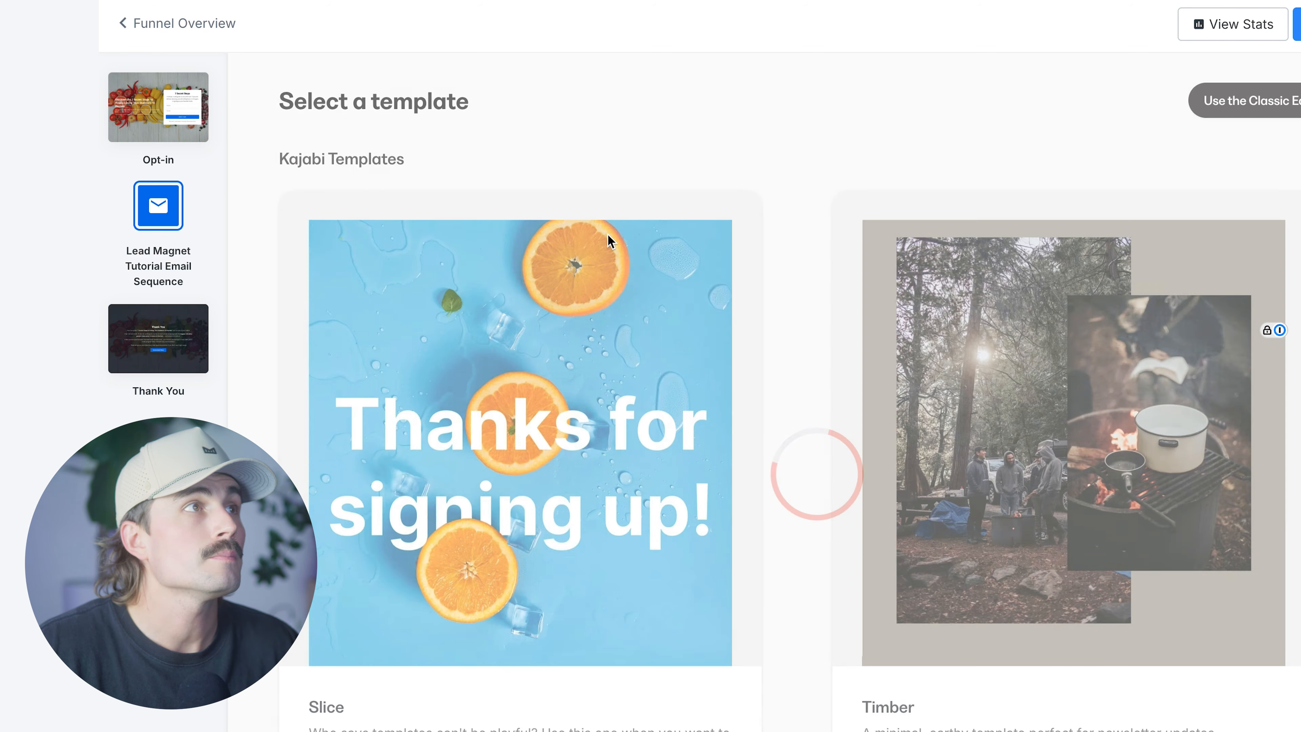
# Step: Start the Day 2 email in the classic editor with the subject "Why endless cardio backfires 🏃‍♂️" and the prepared body about relying only on cardio
pyautogui.click(1273, 109)
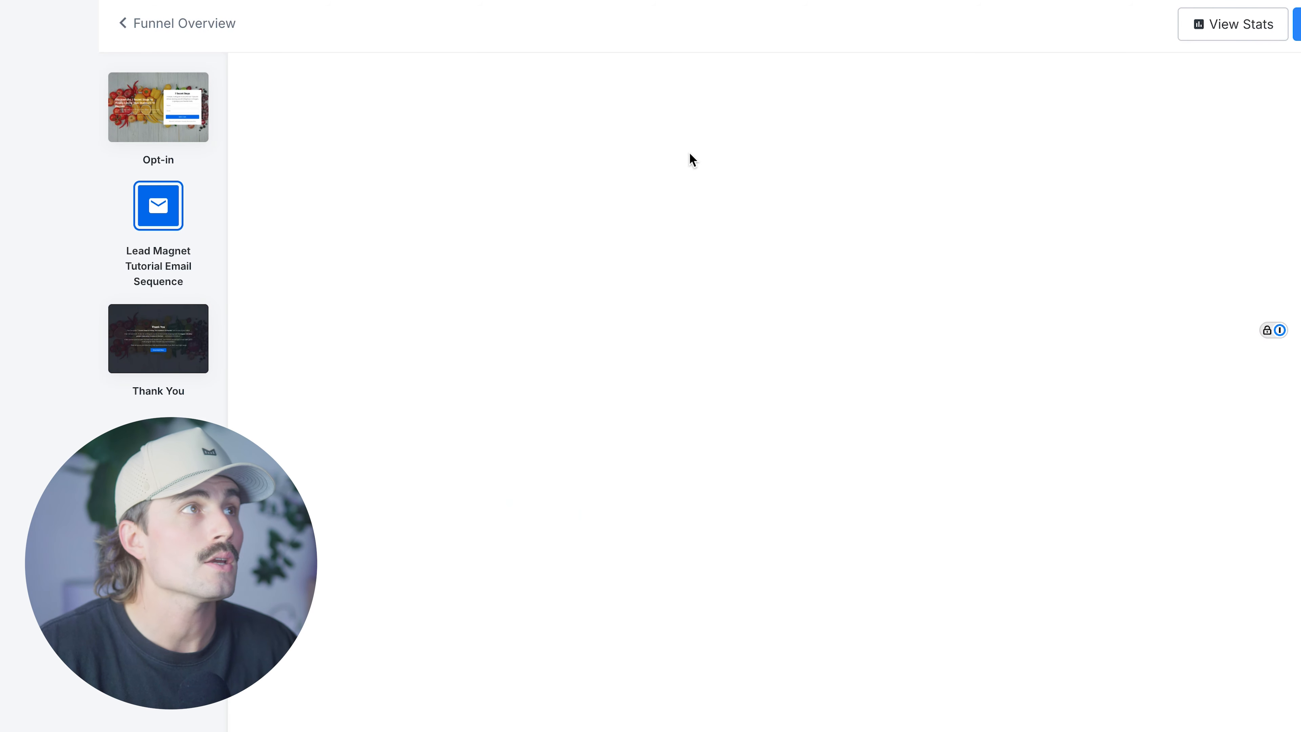
pyautogui.click(365, 467)
pyautogui.write('Why endless cardio backfires 🏃\u200d♂️')
pyautogui.click(425, 690)
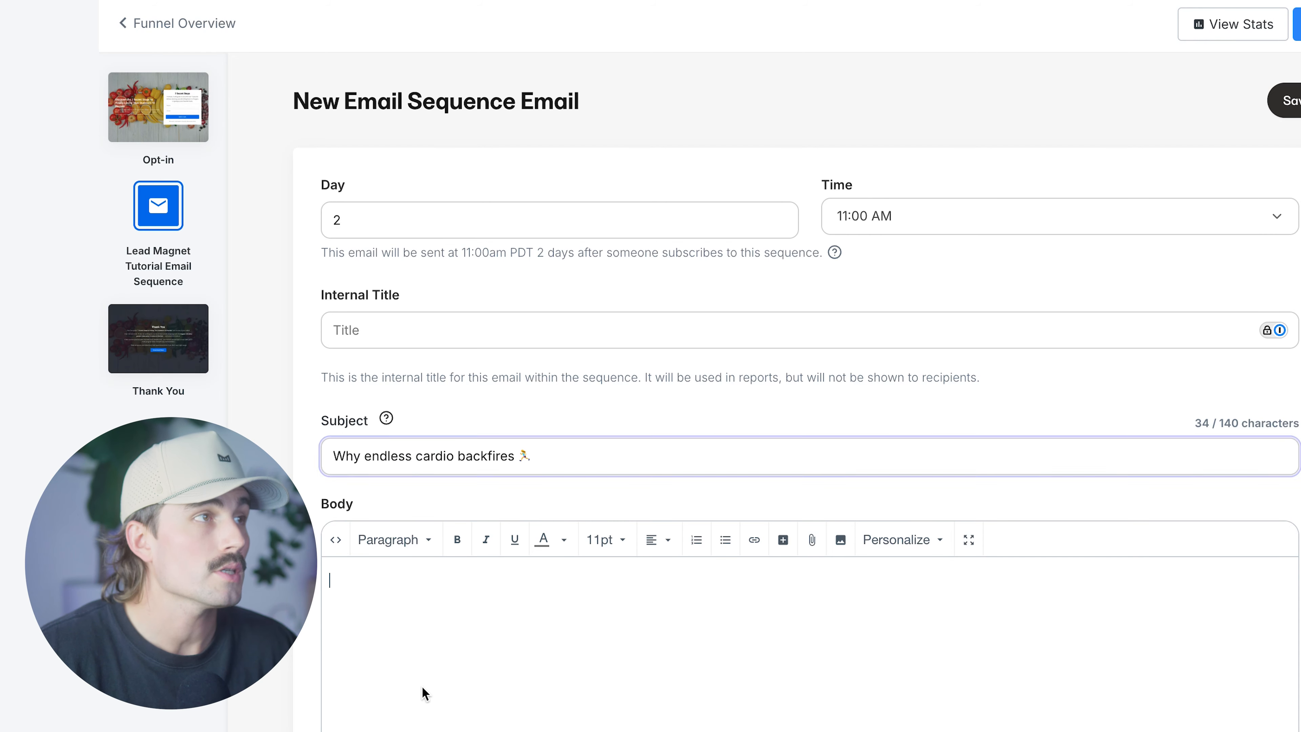
pyautogui.press('shift+super+v')
pyautogui.doubleClick(434, 685)
# Step: Give the Day 2 email the internal title "Email 2" and save it
pyautogui.click(338, 330)
pyautogui.write('Email 2')
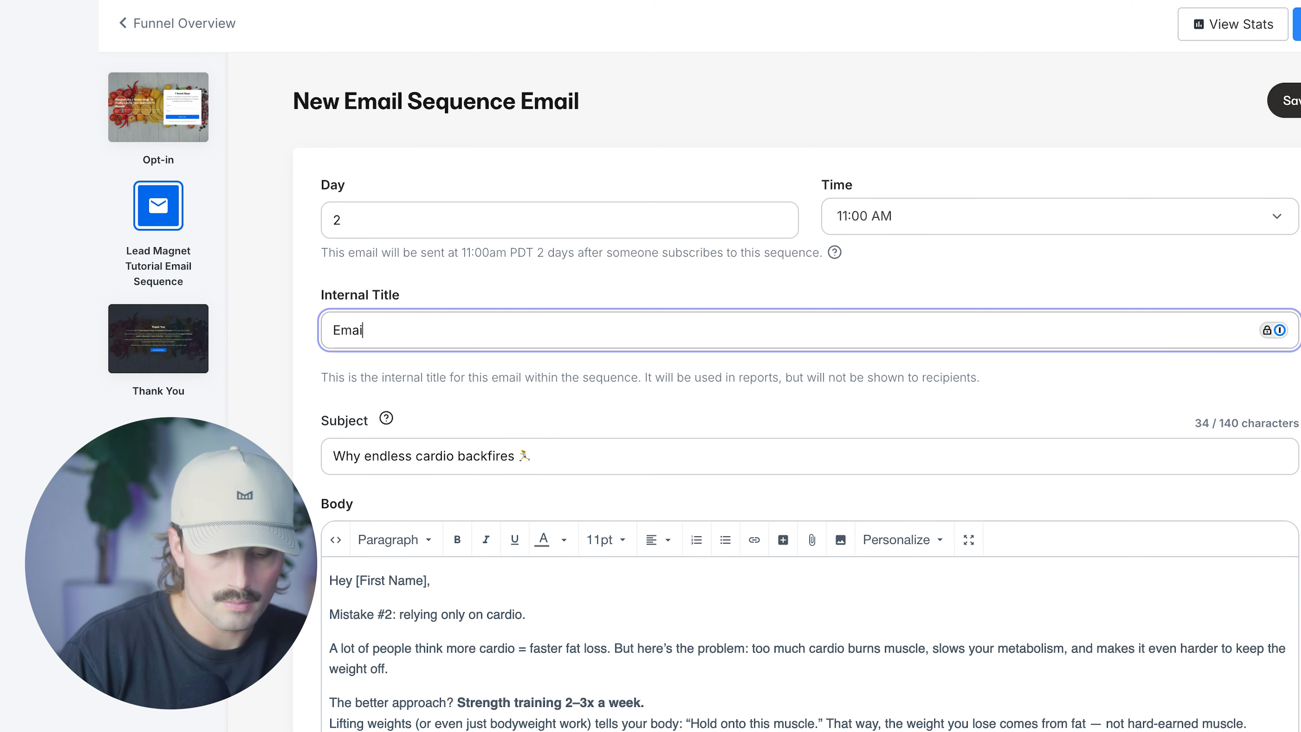
pyautogui.click(1293, 92)
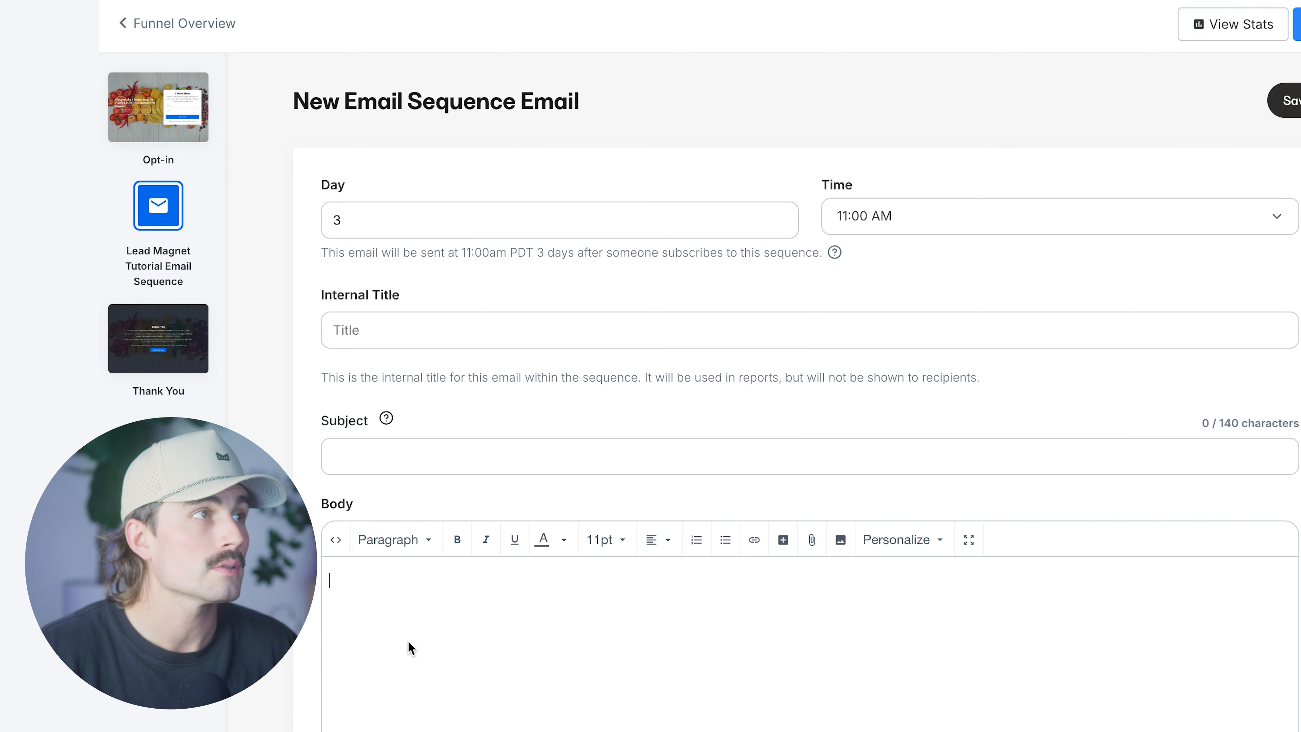
# Step: Fill in the Day 3 email with the "skimping on recovery" body, subject "The most overlooked fat-loss mistake 🌙" and its "Email" internal title, and save it
pyautogui.press('super+v')
pyautogui.click(399, 453)
pyautogui.press('shift+super+v')
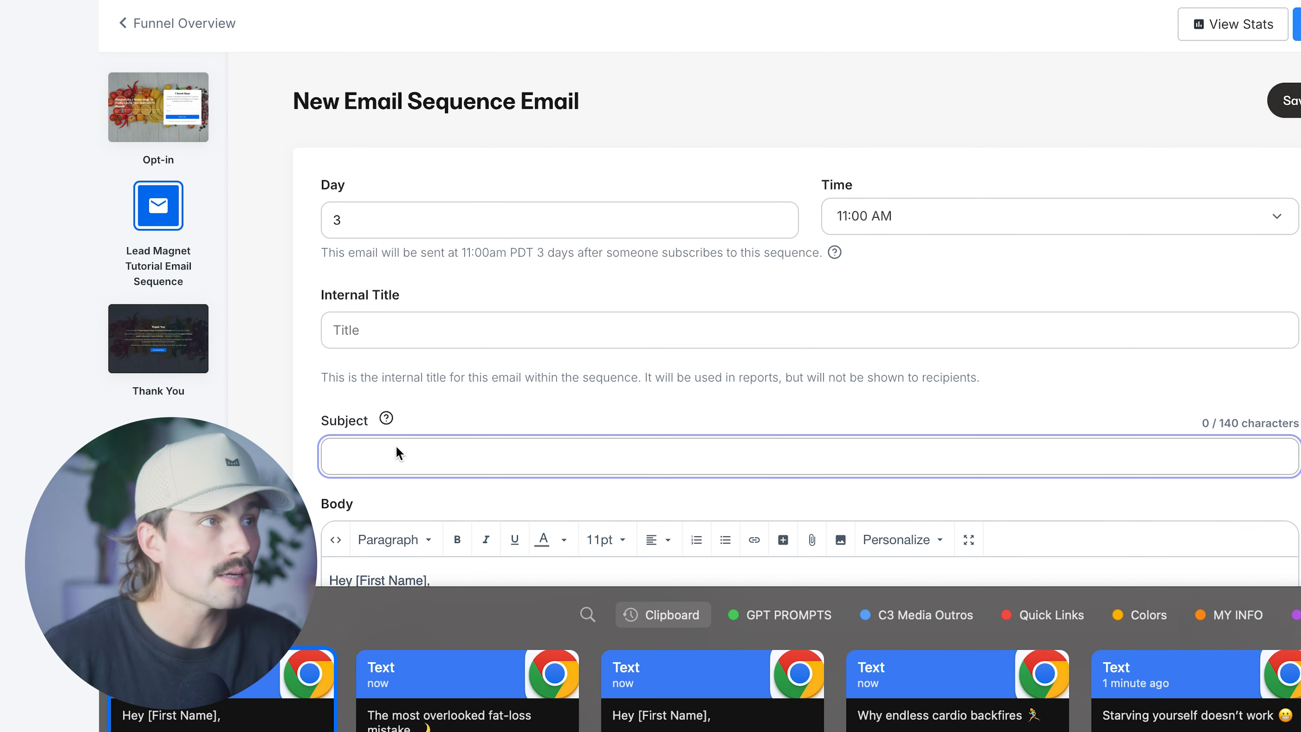
pyautogui.press('Return')
pyautogui.hotkey('shift', 'Tab')
pyautogui.write('E')
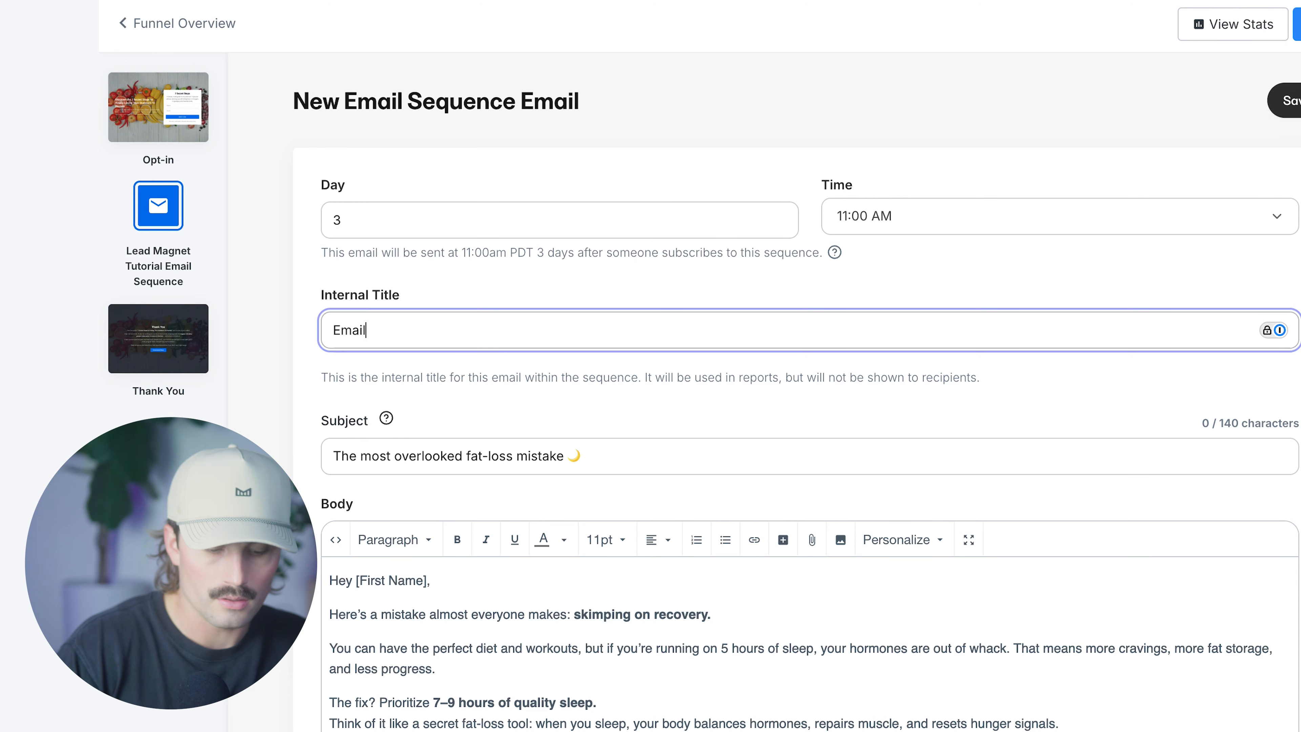
pyautogui.press('Return')
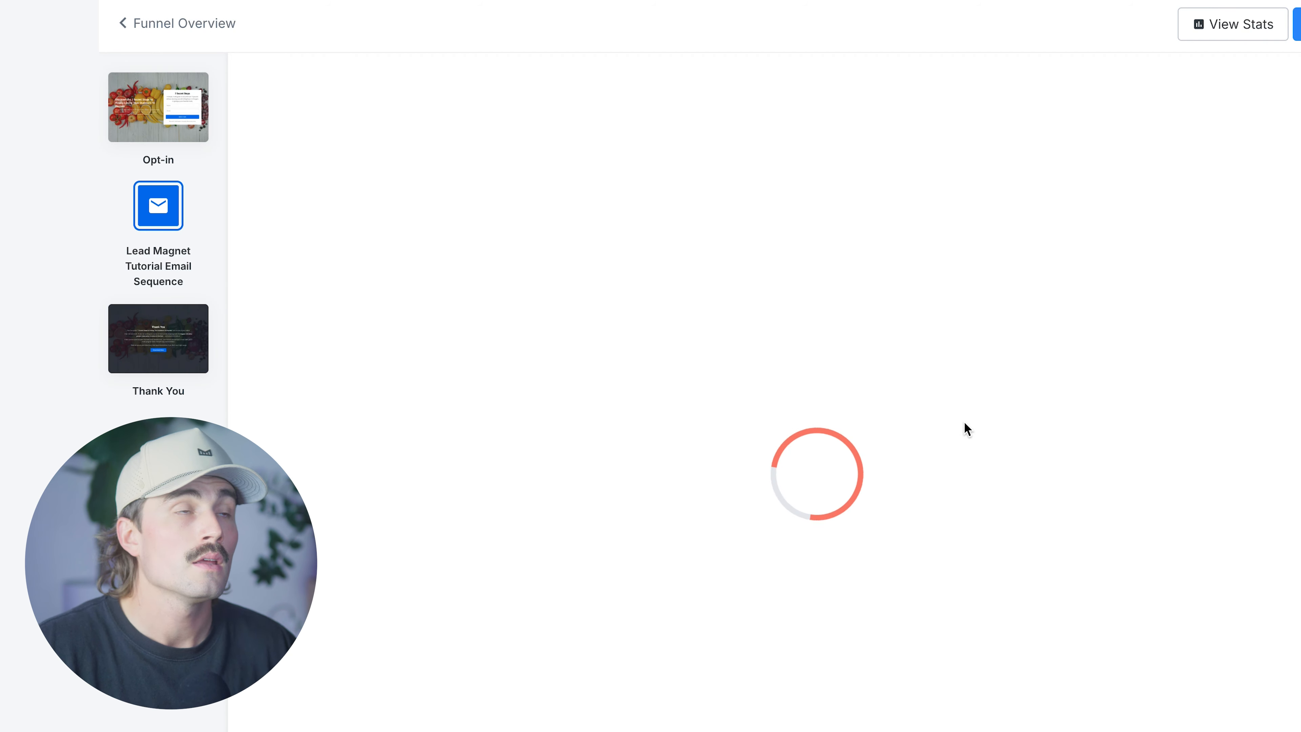
# Step: Add a Day 4 email for the 1-on-1 coaching offer with the subject "Want me to build your fat-loss plan for you?" and internal title "Upsell"
pyautogui.scroll(-1, 869, 390)
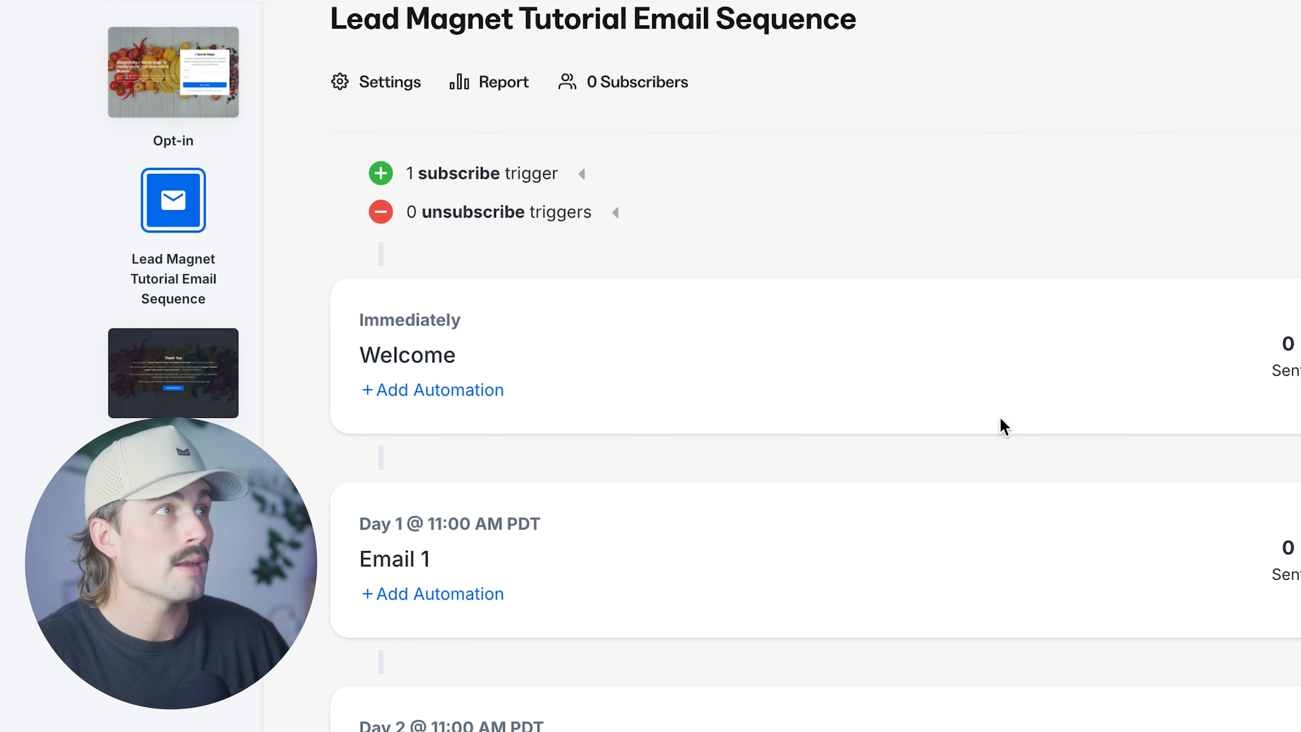
pyautogui.scroll(-1, 647, 377)
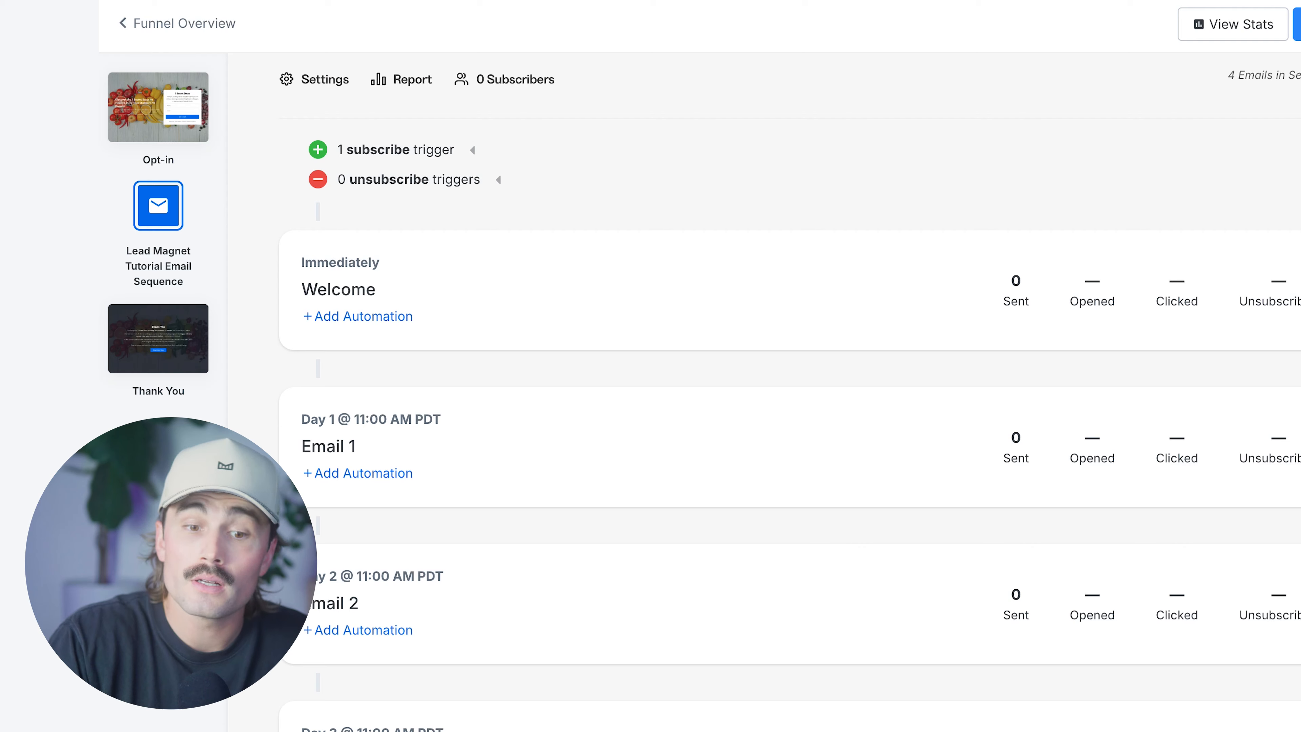
pyautogui.scroll(3, 887, 159)
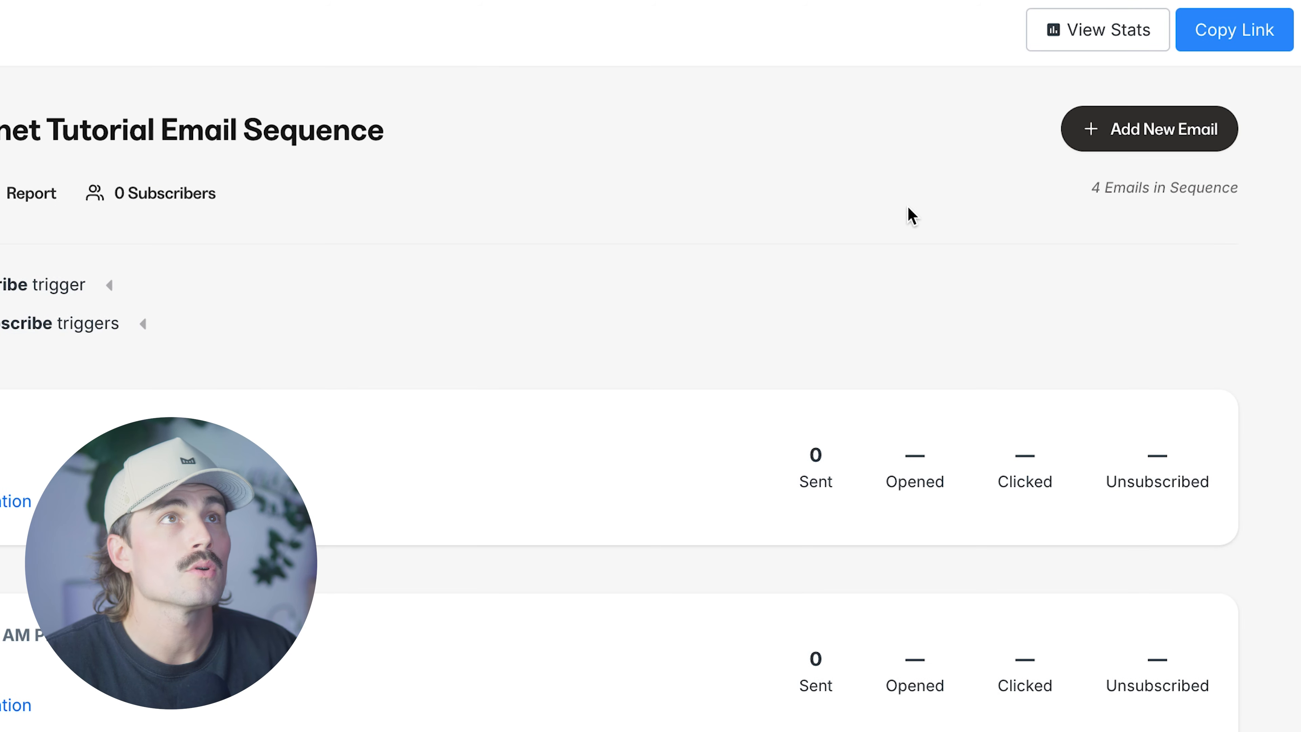
pyautogui.click(1093, 137)
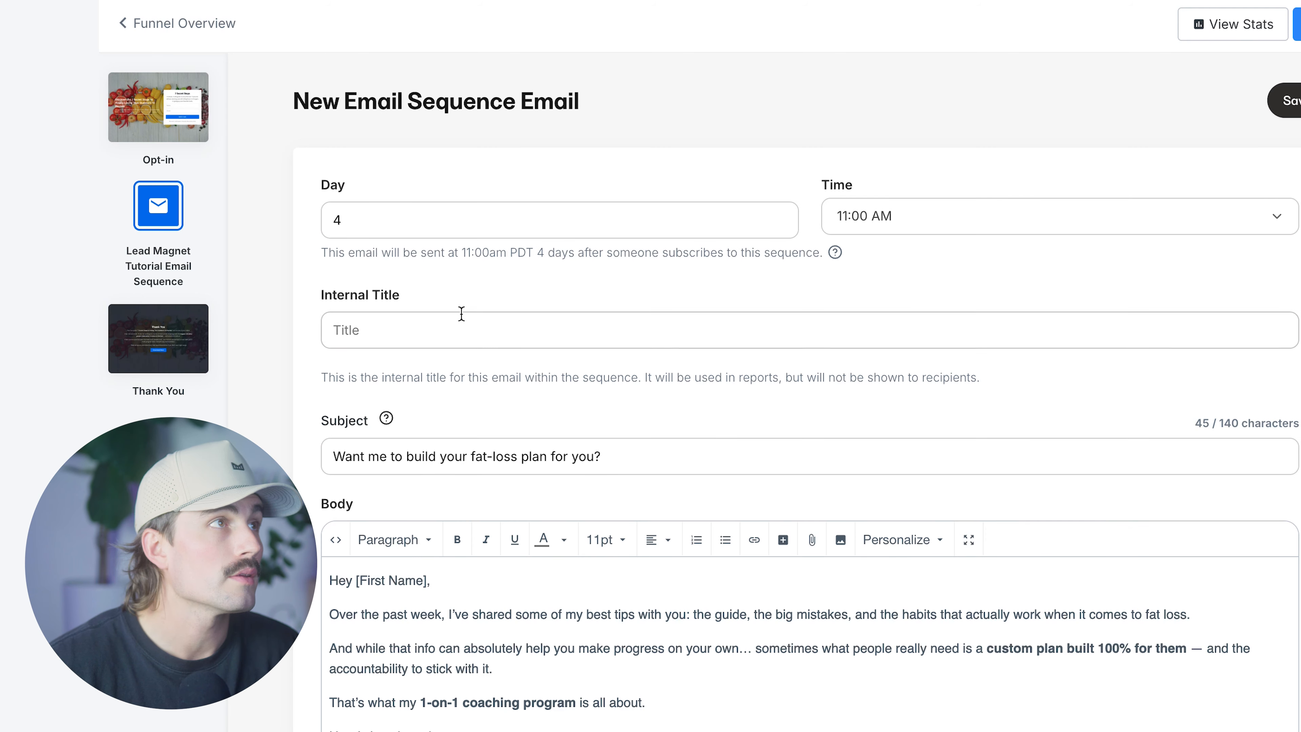
pyautogui.click(459, 315)
pyautogui.write('Upsell')
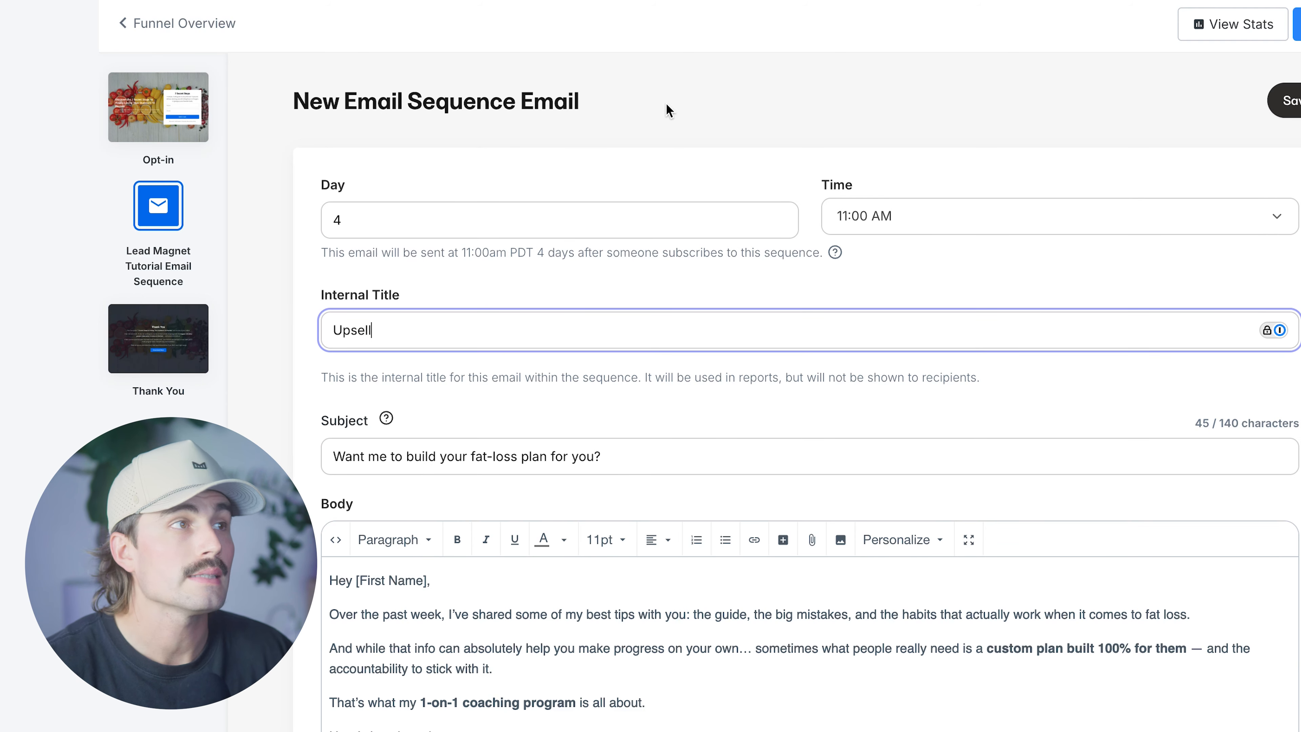